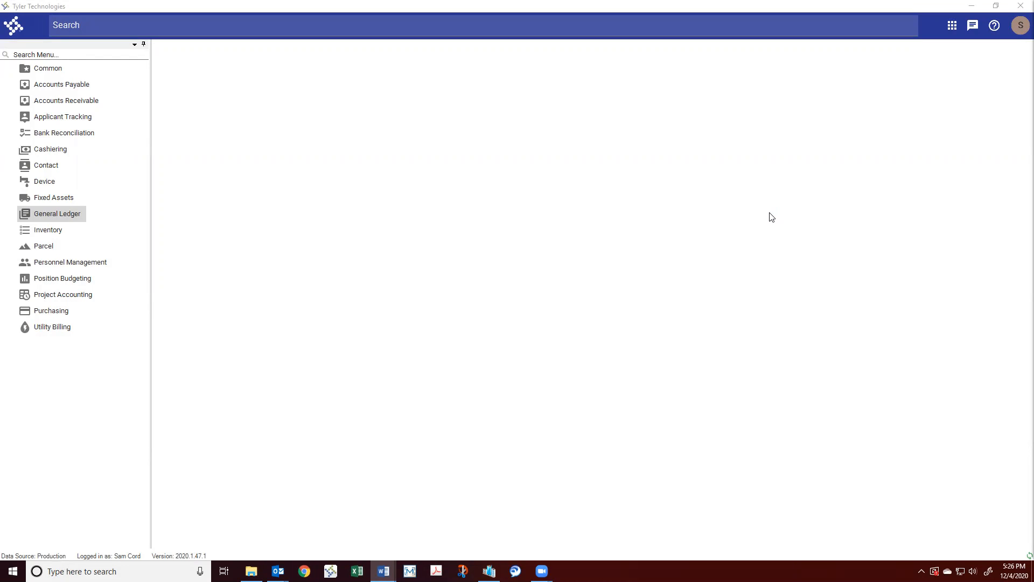
Open the General Ledger Account Summary and list all accounts for fiscal year 2020-2021
{"action": "left_click", "coordinate": [9, 215]}
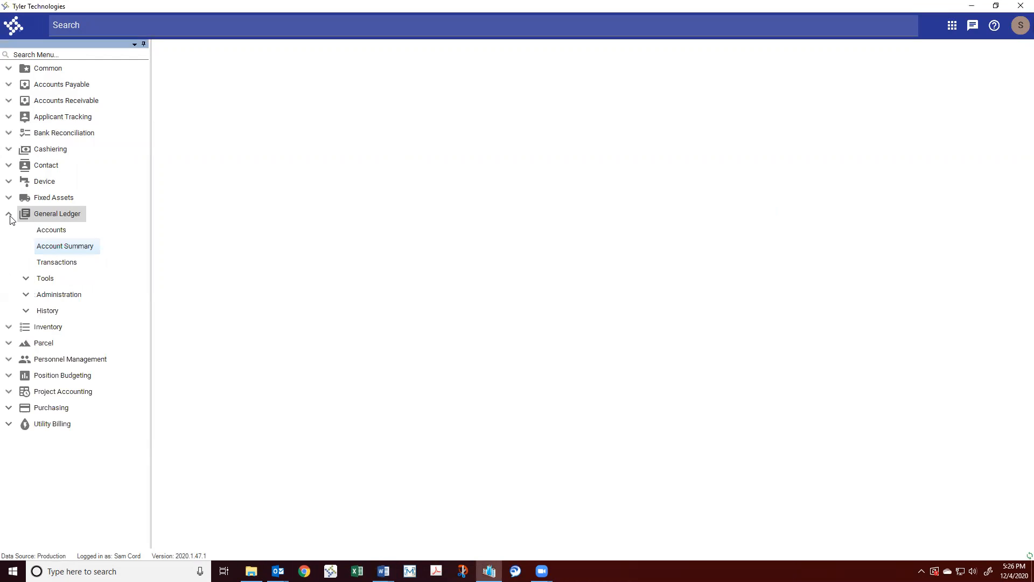
{"action": "left_click", "coordinate": [59, 246]}
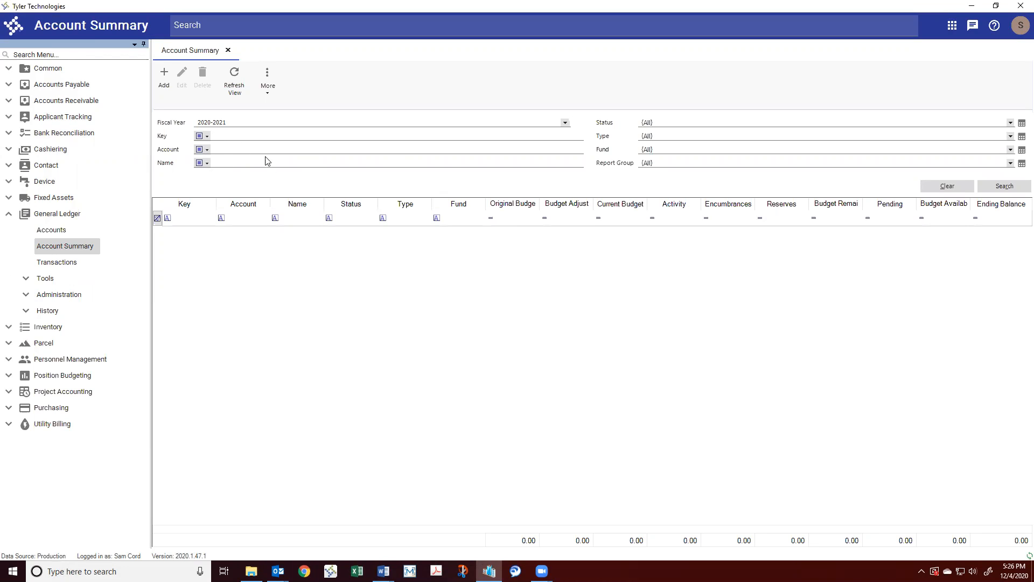
{"action": "left_click", "coordinate": [223, 150]}
{"action": "left_click", "coordinate": [229, 161]}
{"action": "left_click", "coordinate": [218, 136]}
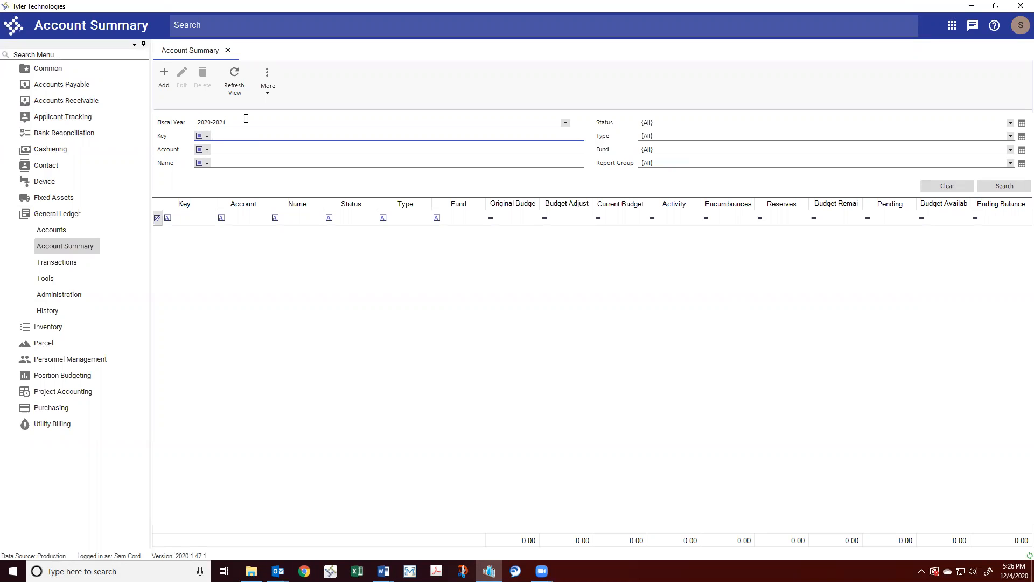
{"action": "left_click", "coordinate": [565, 122]}
{"action": "left_click", "coordinate": [613, 189]}
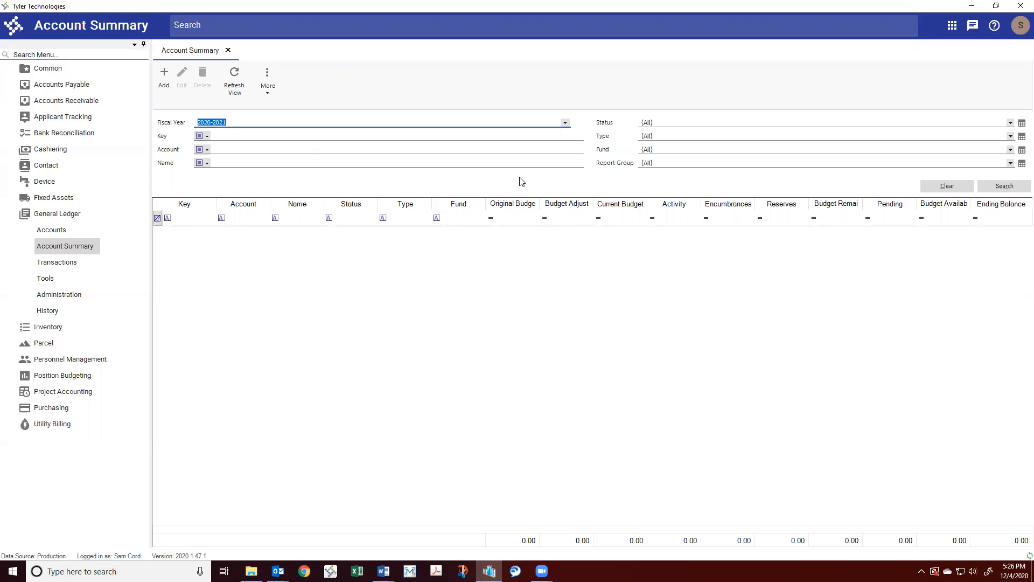
{"action": "left_click", "coordinate": [224, 146]}
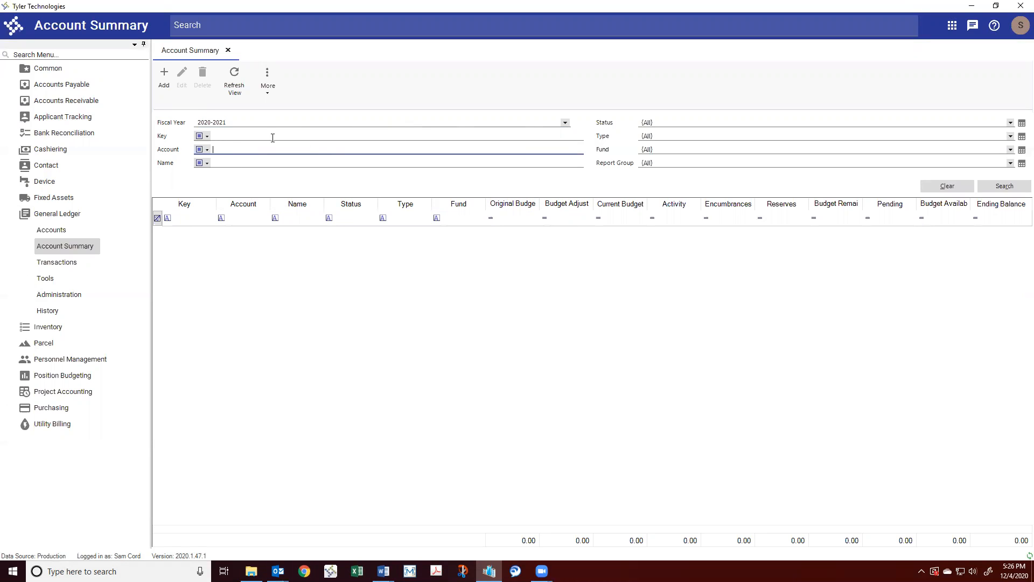
{"action": "left_click", "coordinate": [1002, 187]}
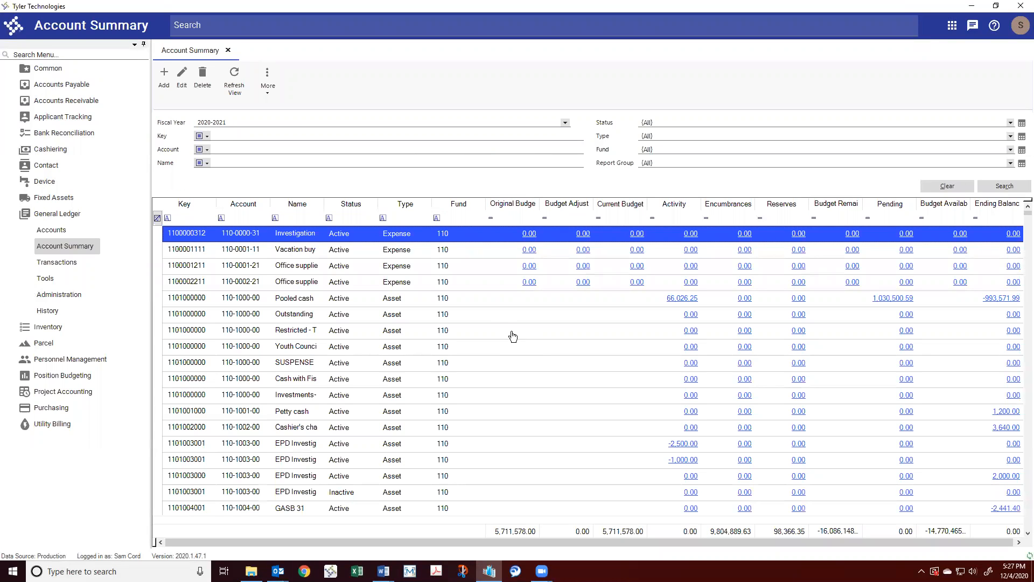
Widen the Key column, filter it by keys starting with 1, and sort the accounts by key in ascending order
{"action": "left_click", "coordinate": [245, 218]}
{"action": "left_click", "coordinate": [205, 218]}
{"action": "left_click_drag", "start_coordinate": [213, 208], "coordinate": [230, 208]}
{"action": "type", "text": "12"}
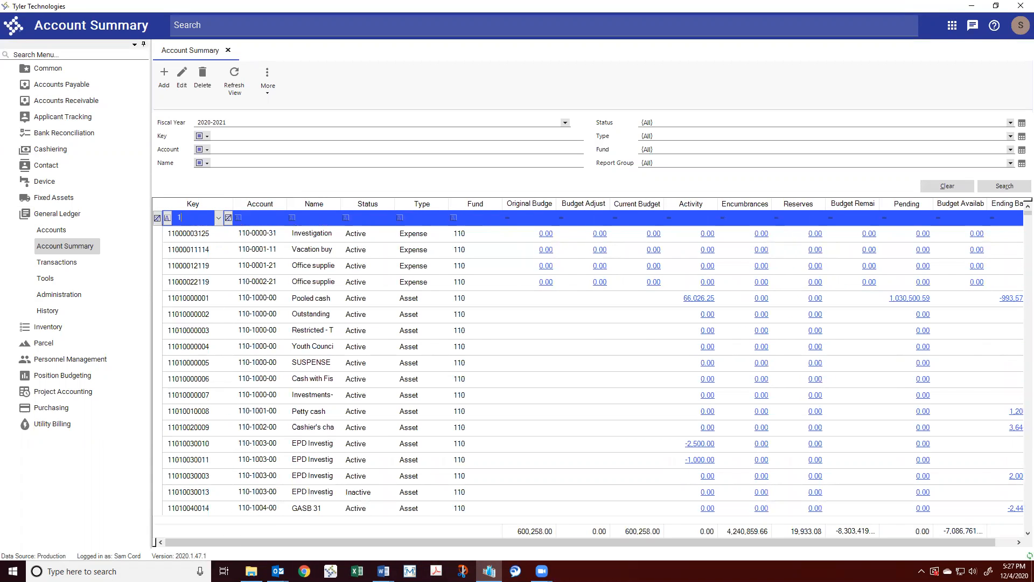
{"action": "left_click", "coordinate": [192, 204]}
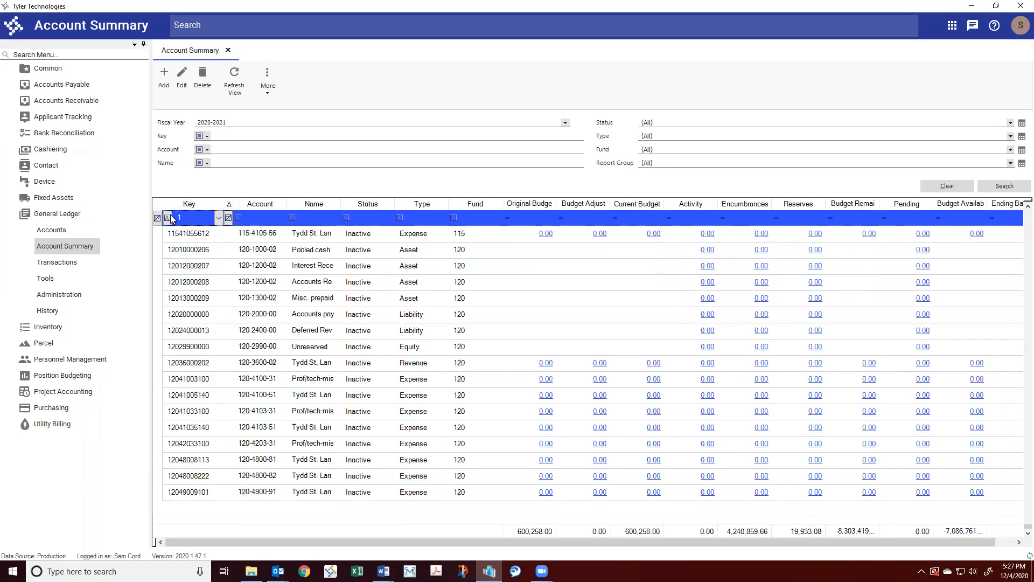
Clear the key filter and filter the accounts by account number 110-4404, widening the Account column
{"action": "left_click", "coordinate": [168, 216]}
{"action": "left_click", "coordinate": [193, 216]}
{"action": "key", "text": "BackSpace"}
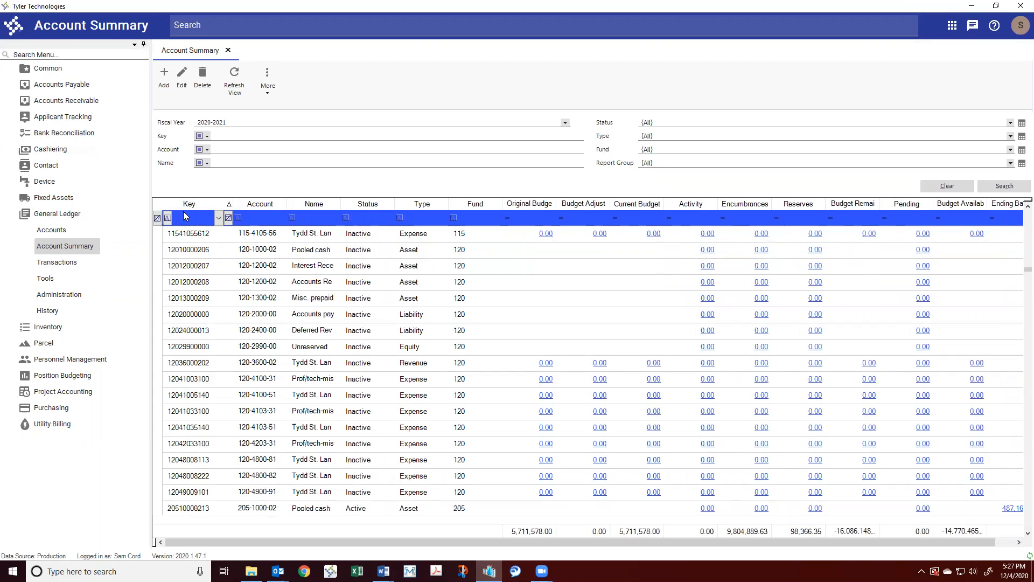
{"action": "left_click", "coordinate": [258, 222]}
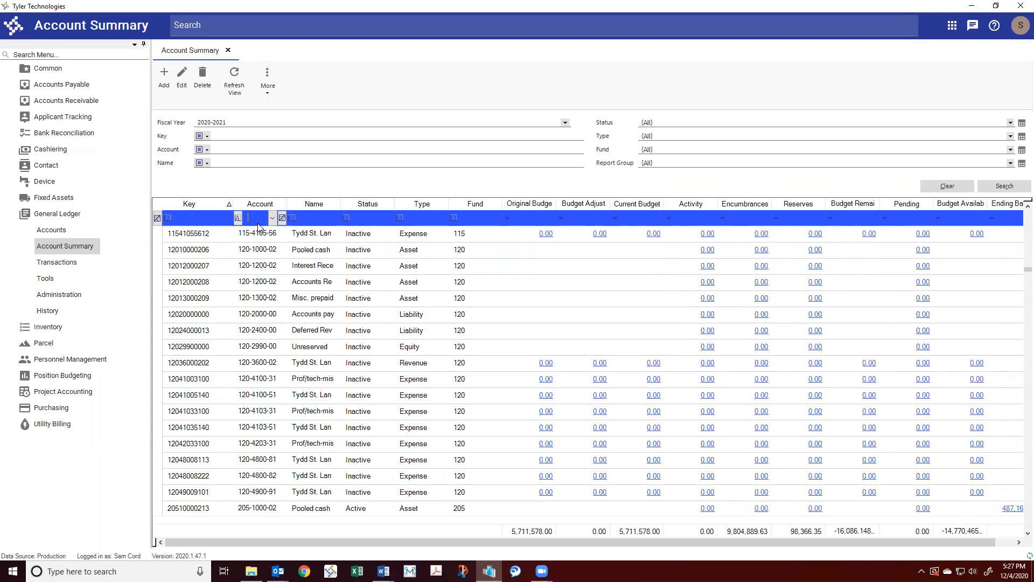
{"action": "type", "text": "110-"}
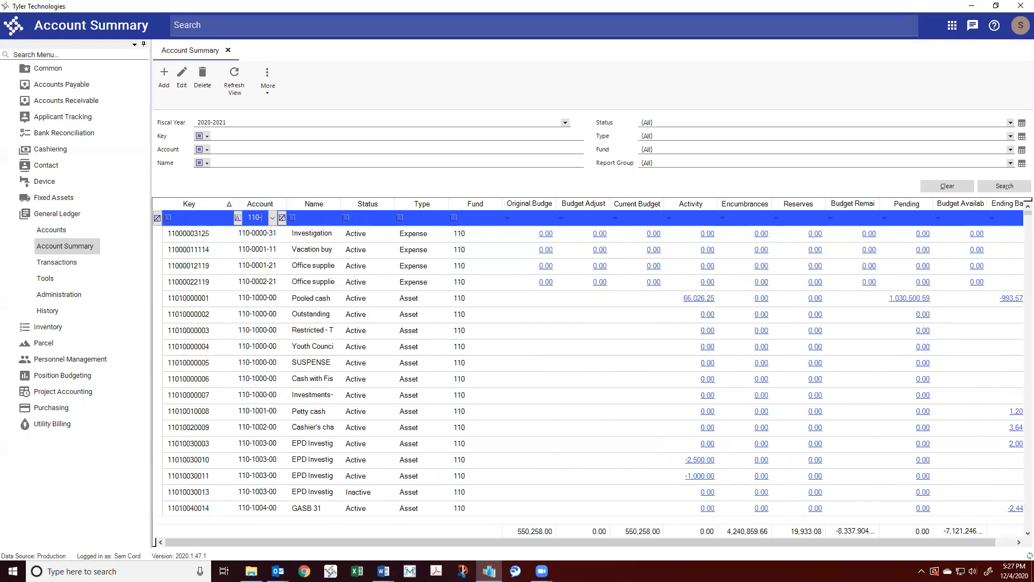
{"action": "left_click_drag", "start_coordinate": [286, 203], "coordinate": [327, 202]}
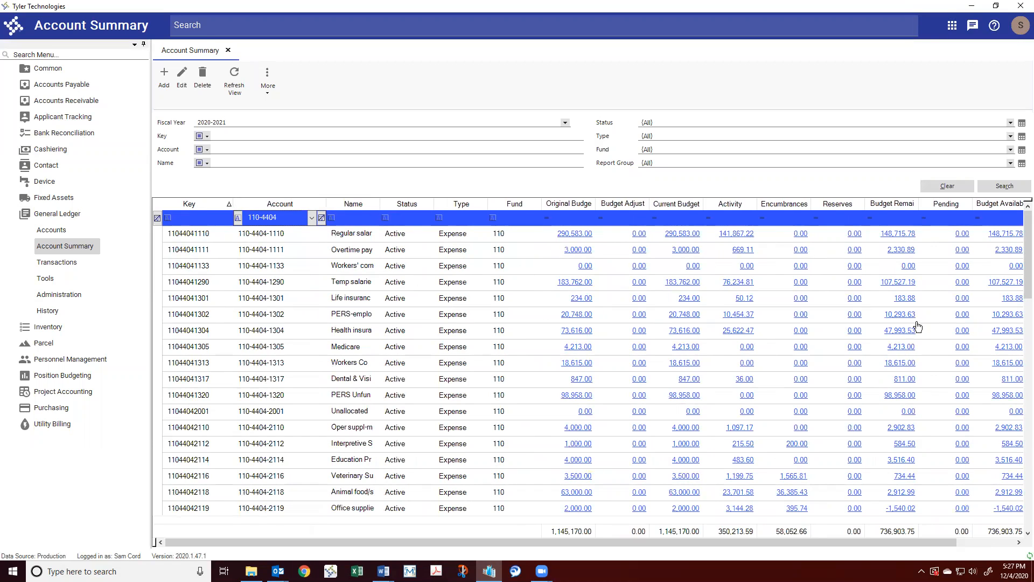
Export the filtered account grid to an Excel workbook and return to the Account Summary in Tyler Technologies
{"action": "right_click", "coordinate": [433, 296]}
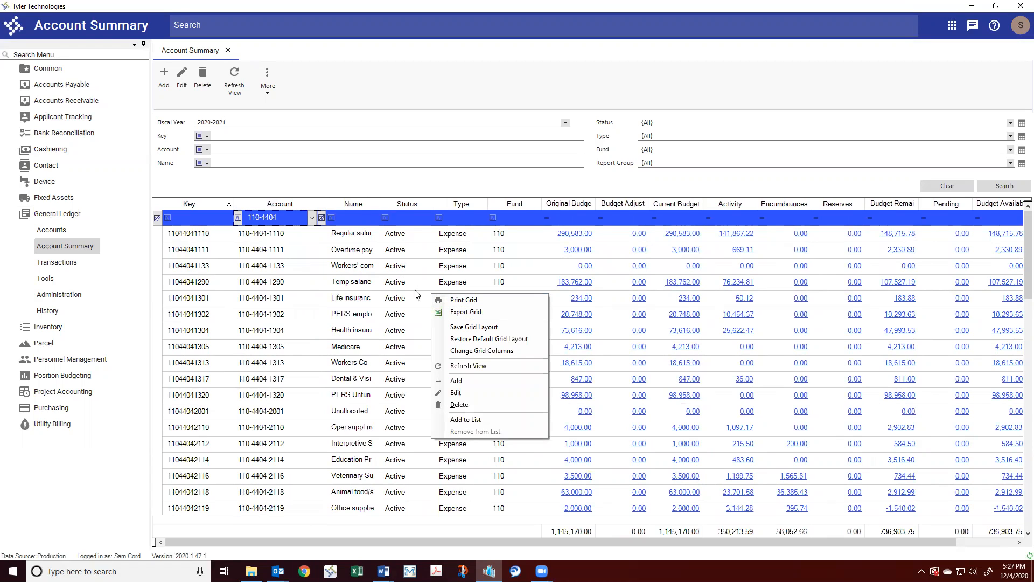
{"action": "right_click", "coordinate": [397, 266]}
{"action": "right_click", "coordinate": [313, 334]}
{"action": "right_click", "coordinate": [465, 316]}
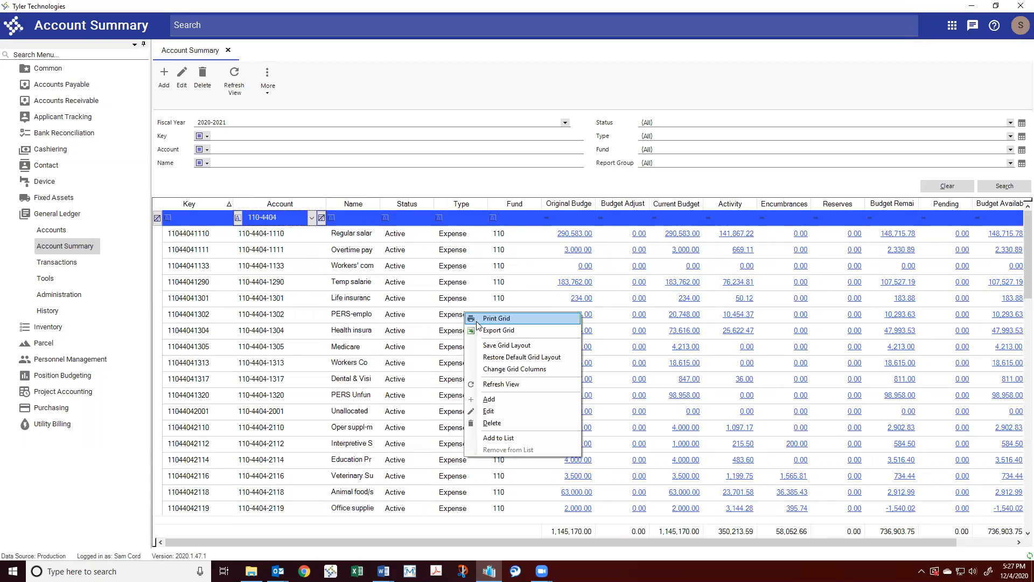
{"action": "left_click", "coordinate": [485, 329]}
{"action": "left_click", "coordinate": [473, 467]}
{"action": "left_click", "coordinate": [542, 286]}
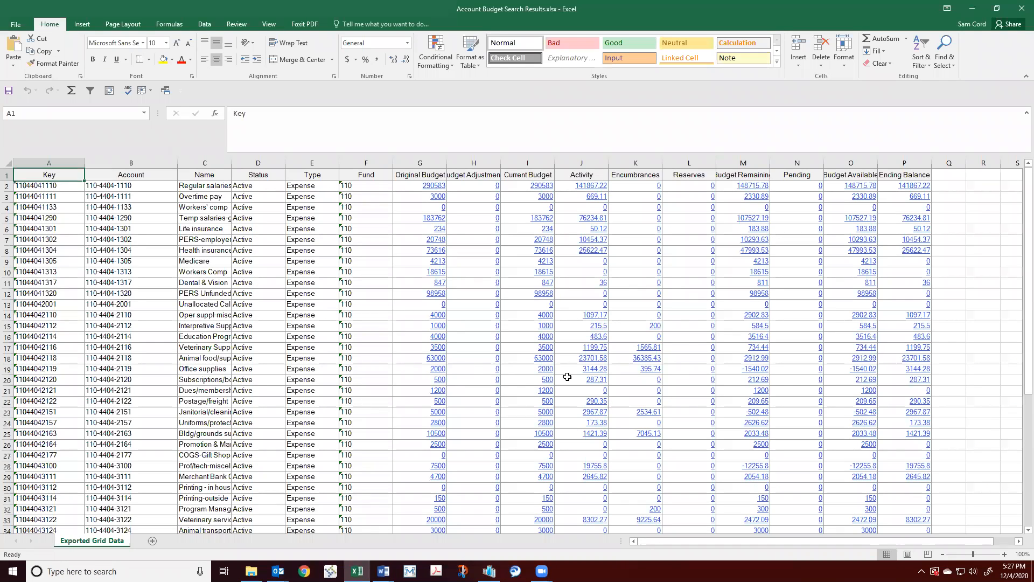
{"action": "key", "text": "alt+Tab"}
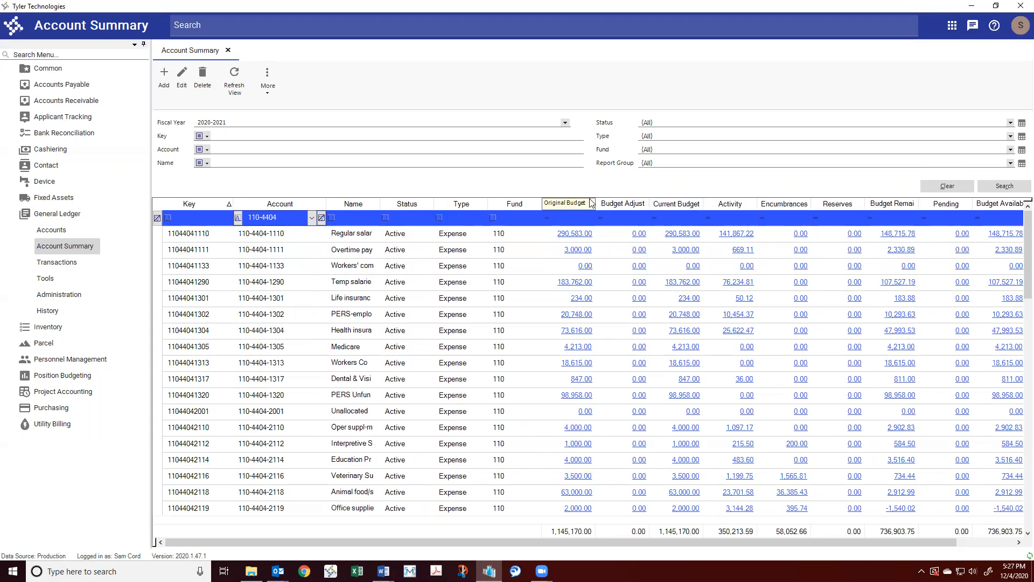
{"action": "left_click_drag", "start_coordinate": [599, 205], "coordinate": [606, 205]}
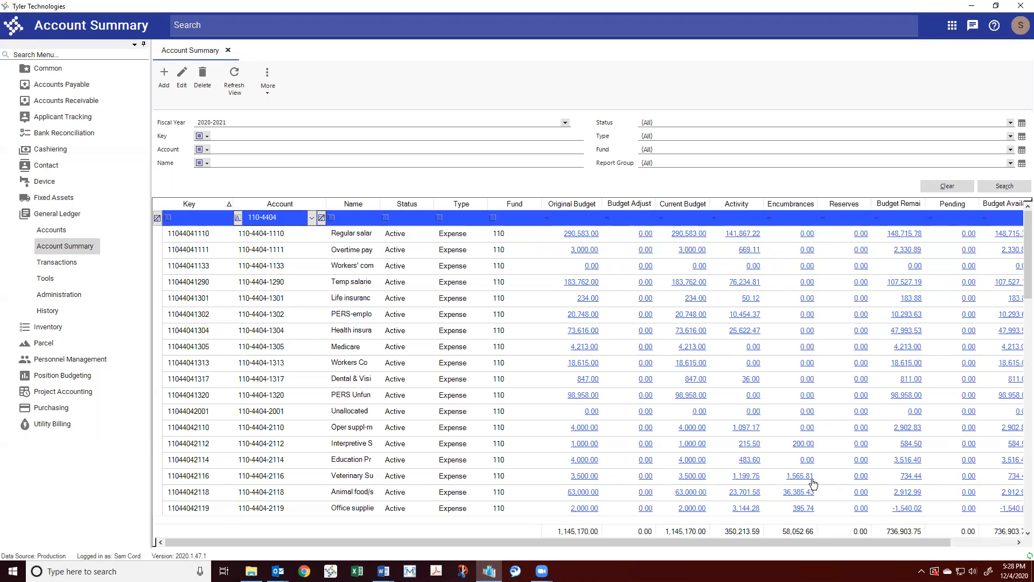
{"action": "scroll", "coordinate": [827, 477], "scroll_direction": "down", "scroll_amount": 1}
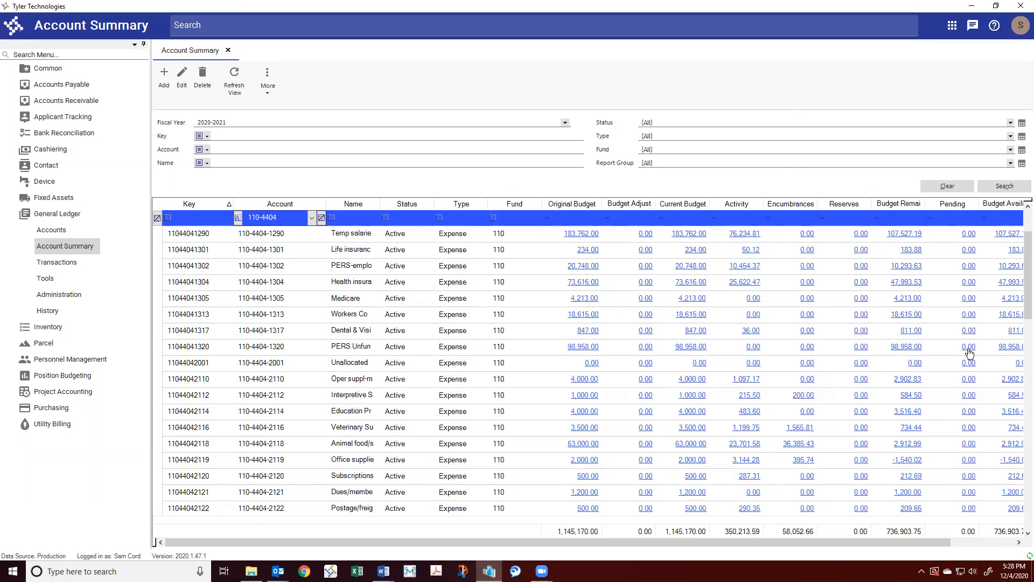
{"action": "scroll", "coordinate": [757, 335], "scroll_direction": "down", "scroll_amount": 1}
{"action": "scroll", "coordinate": [757, 335], "scroll_direction": "down", "scroll_amount": 1}
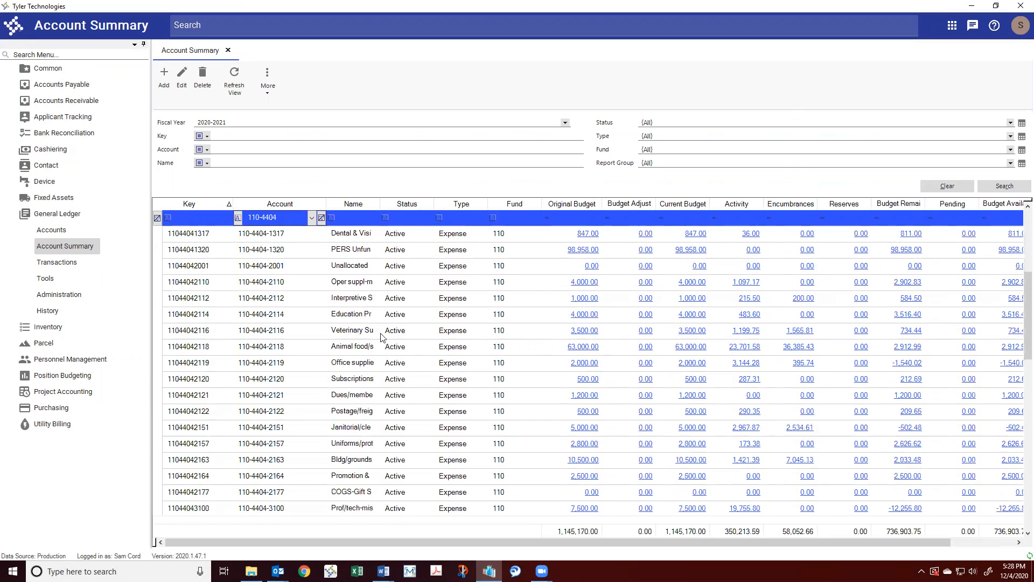
{"action": "double_click", "coordinate": [262, 350]}
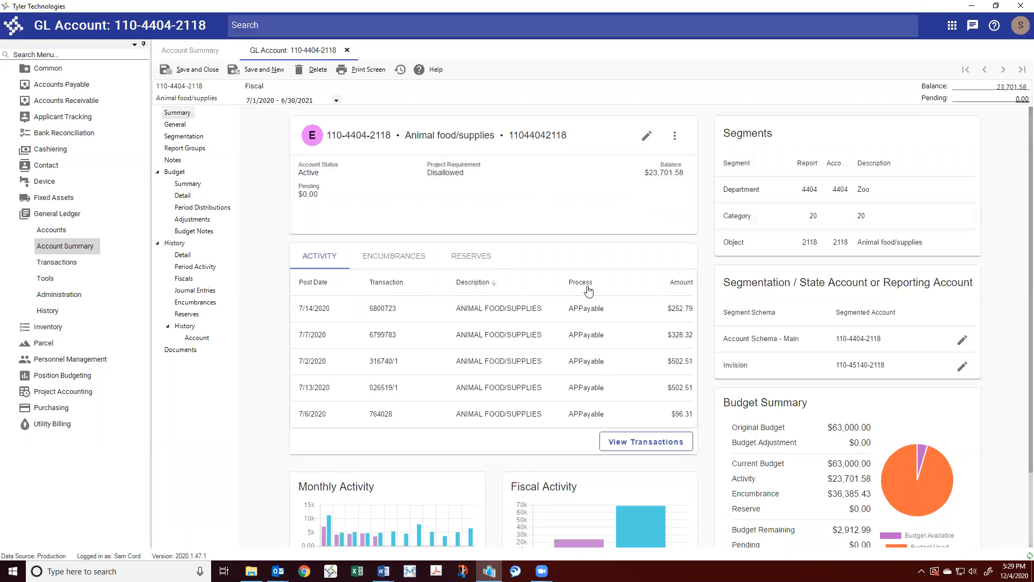
Examine the account's summary and its history detail, checking it against the Account Summary list
{"action": "scroll", "coordinate": [610, 280], "scroll_direction": "down", "scroll_amount": 2}
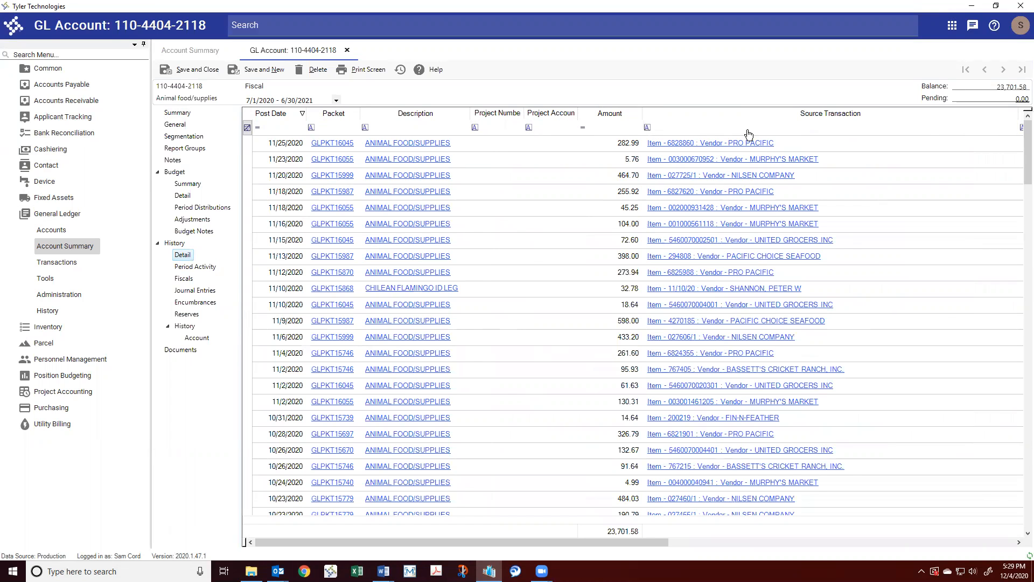
{"action": "left_click", "coordinate": [199, 50]}
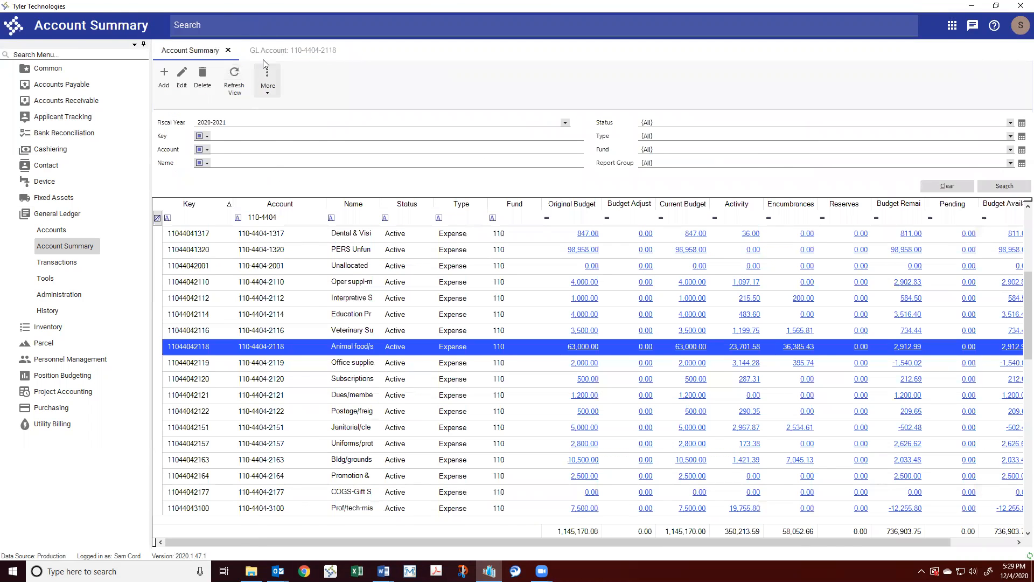
{"action": "left_click", "coordinate": [275, 51]}
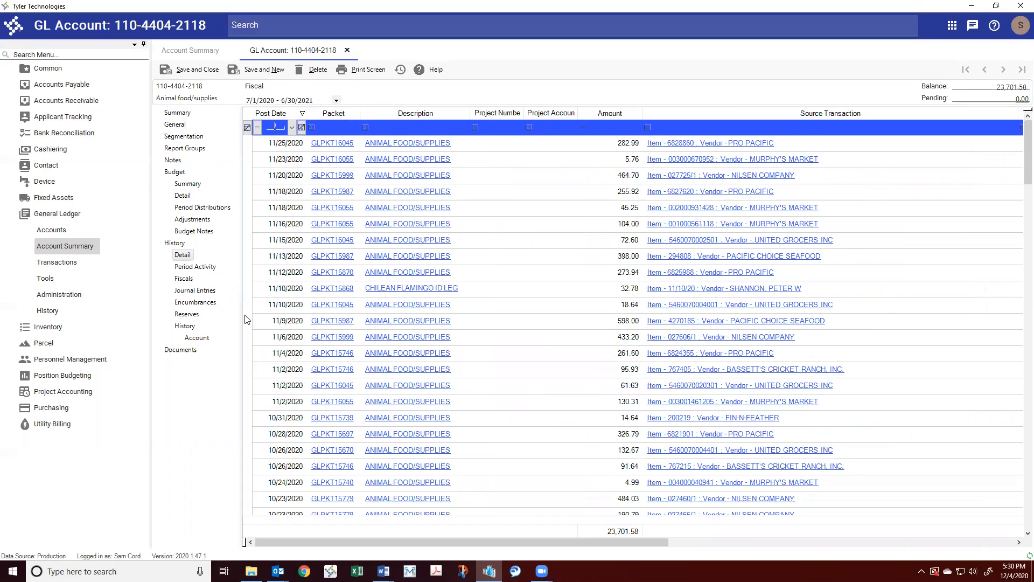
Review the account's budget summary, drilling into its activity and encumbrances, and return to the history detail
{"action": "left_click", "coordinate": [187, 184]}
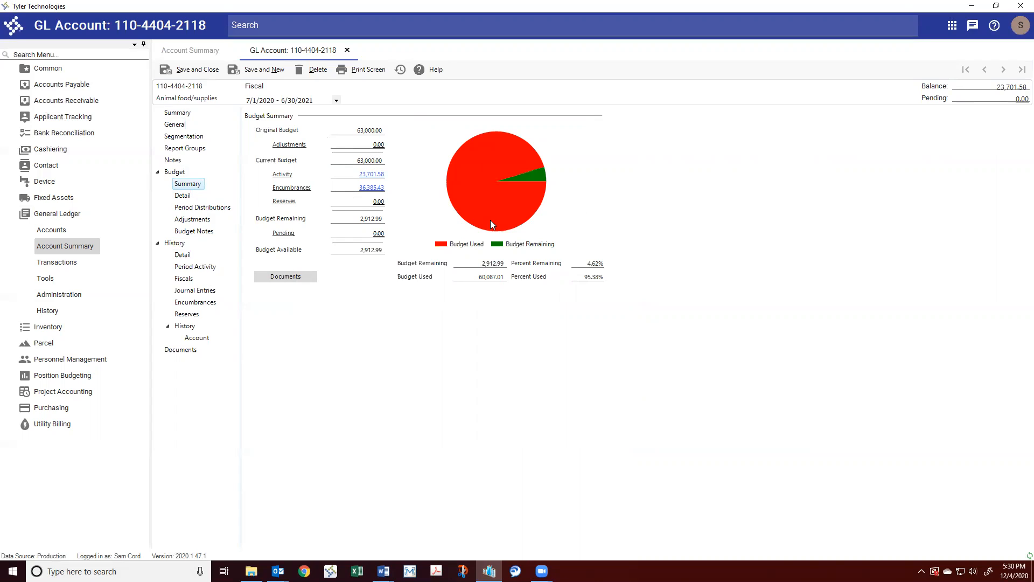
{"action": "left_click", "coordinate": [371, 174]}
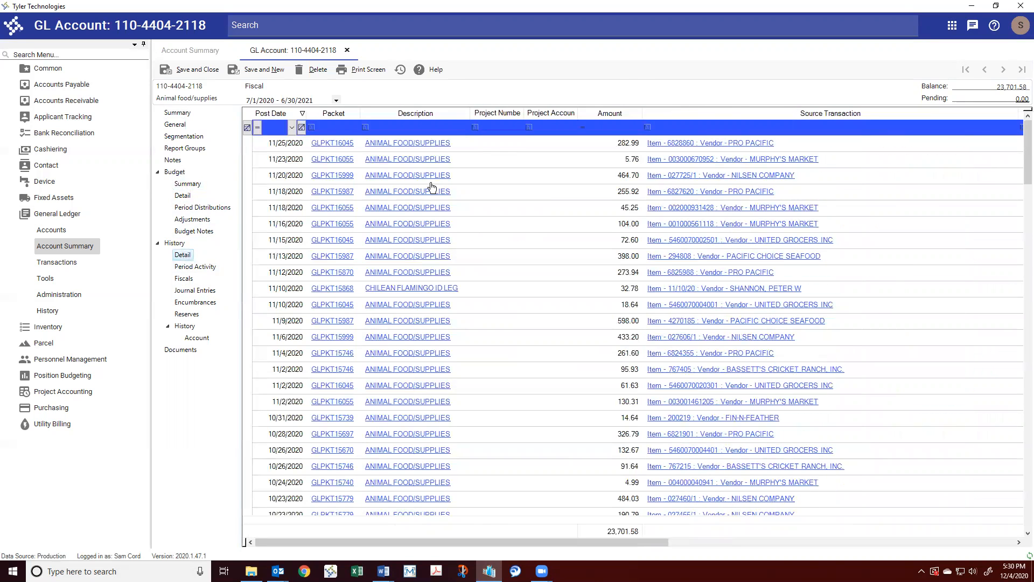
{"action": "left_click", "coordinate": [183, 183]}
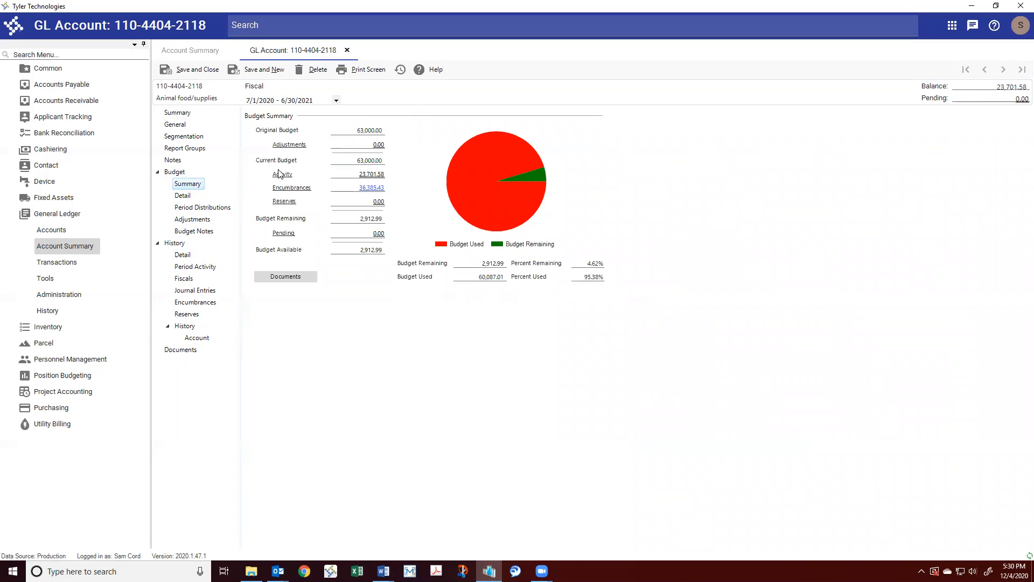
{"action": "left_click", "coordinate": [375, 187]}
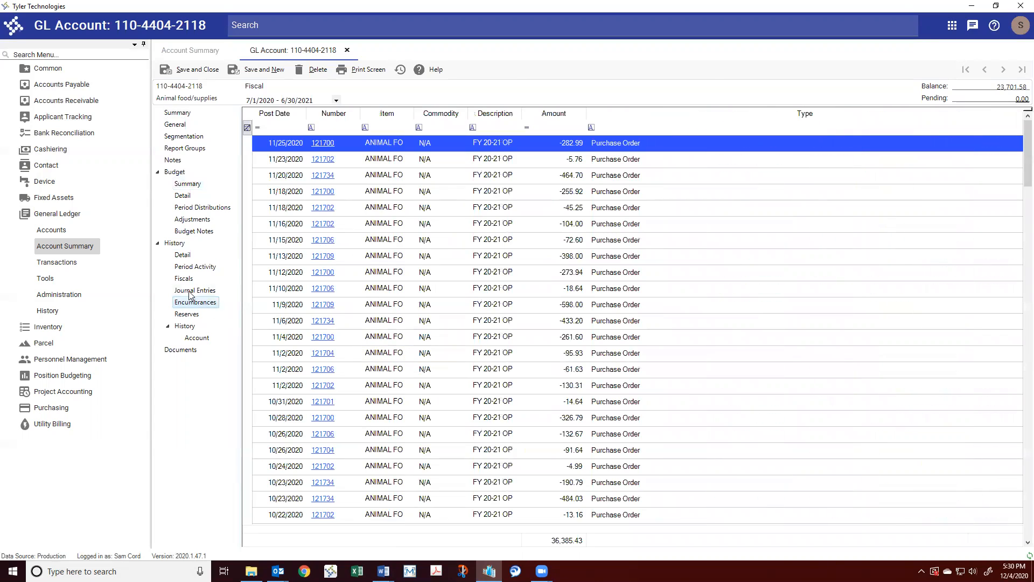
{"action": "left_click", "coordinate": [182, 256]}
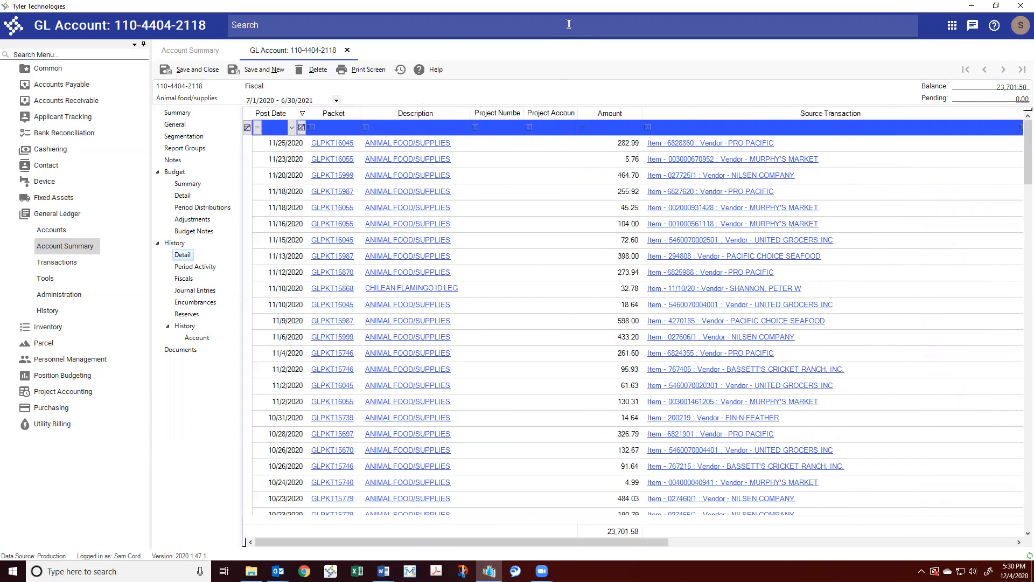
{"action": "key", "text": "alt+Tab"}
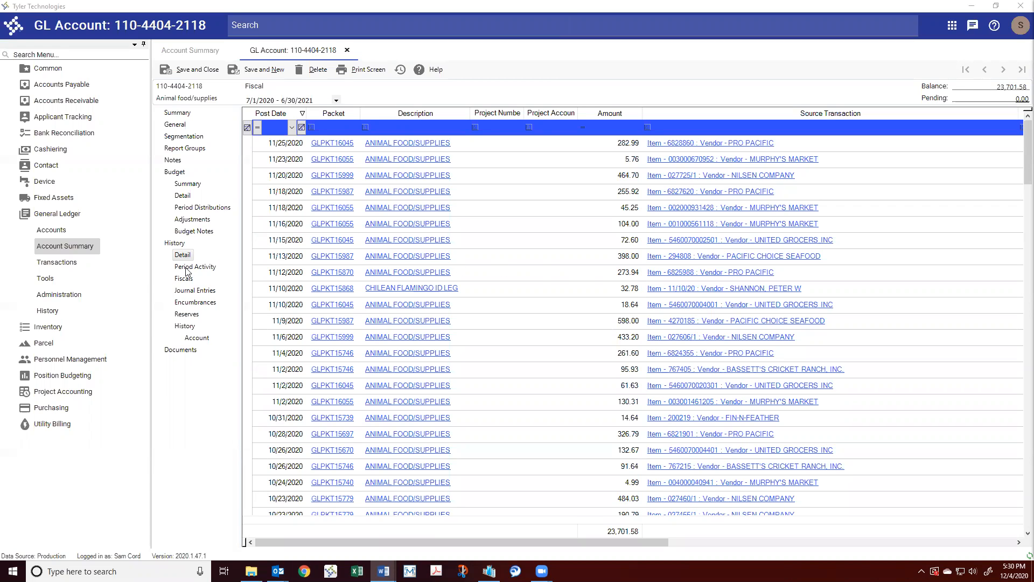
Open Projects under Project Accounting and list all projects
{"action": "left_click", "coordinate": [13, 392]}
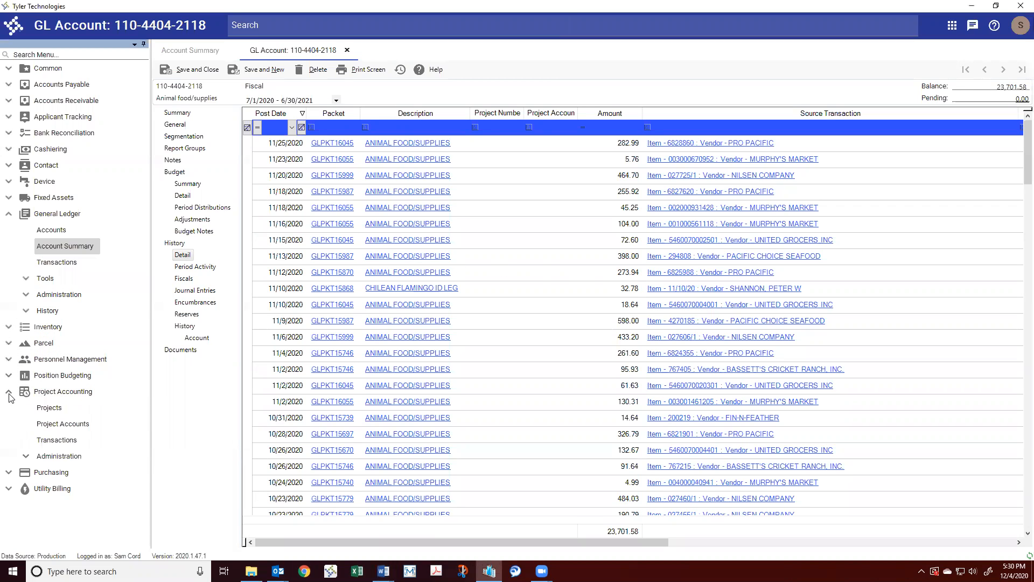
{"action": "left_click", "coordinate": [47, 410]}
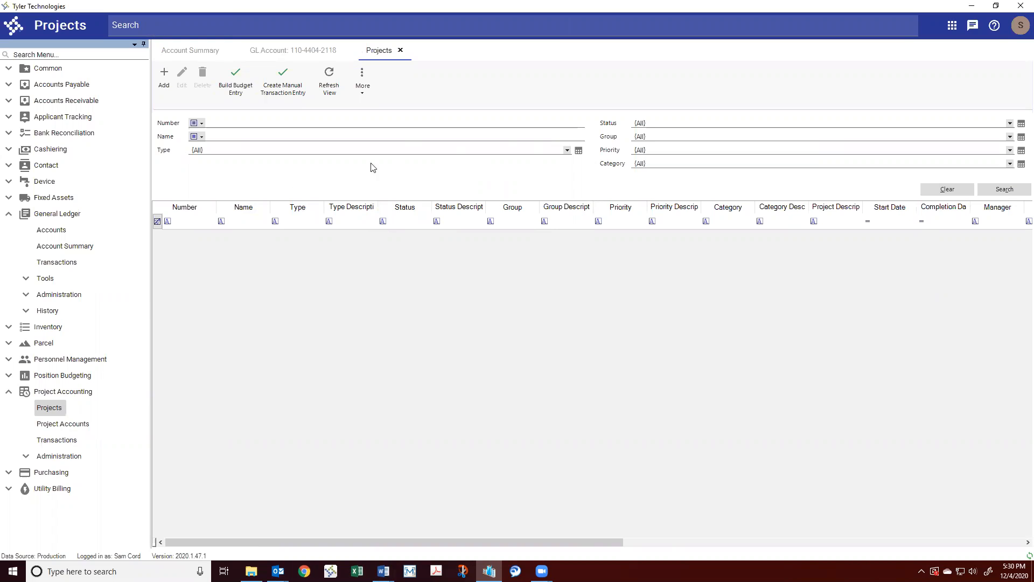
{"action": "left_click", "coordinate": [1018, 193]}
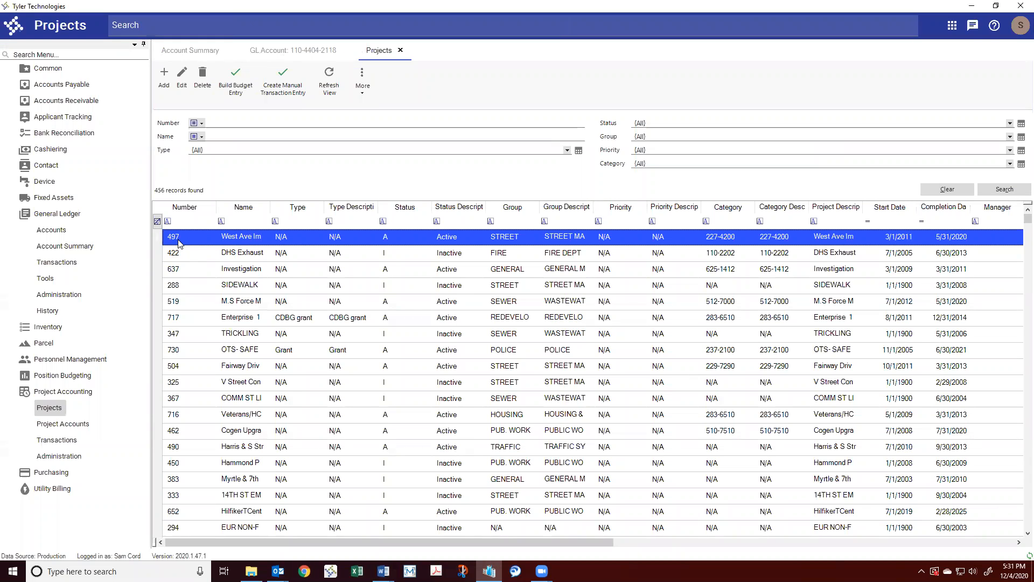
Filter the projects by number 554, open Zoo Projects and show its project accounts
{"action": "left_click", "coordinate": [190, 227]}
{"action": "type", "text": "554"}
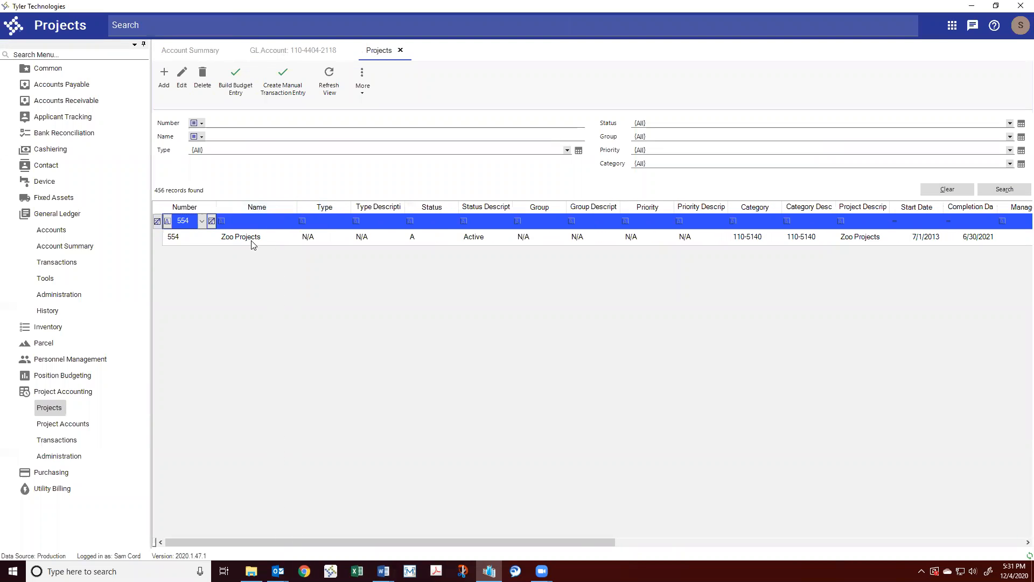
{"action": "double_click", "coordinate": [252, 241]}
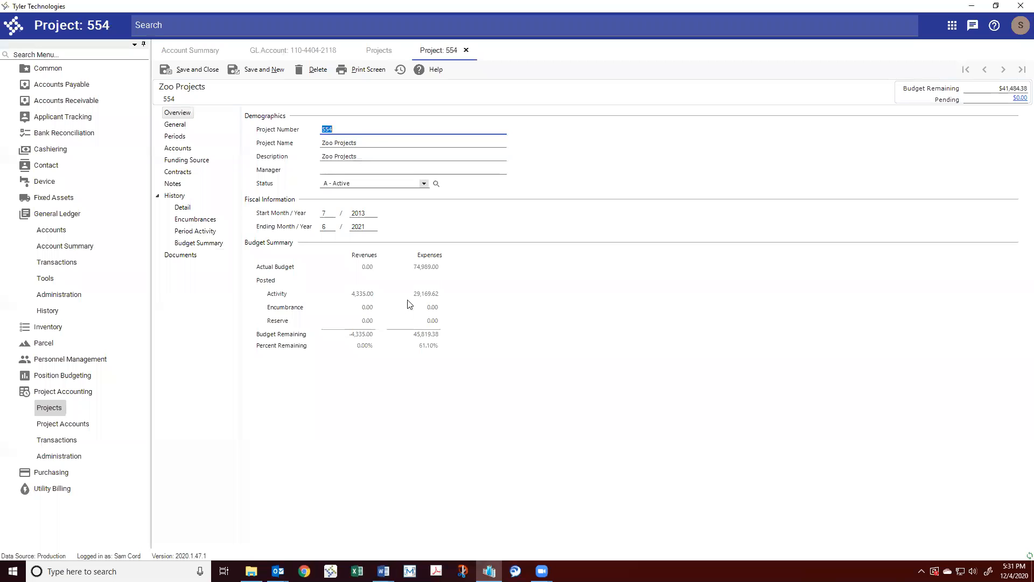
{"action": "left_click", "coordinate": [177, 149]}
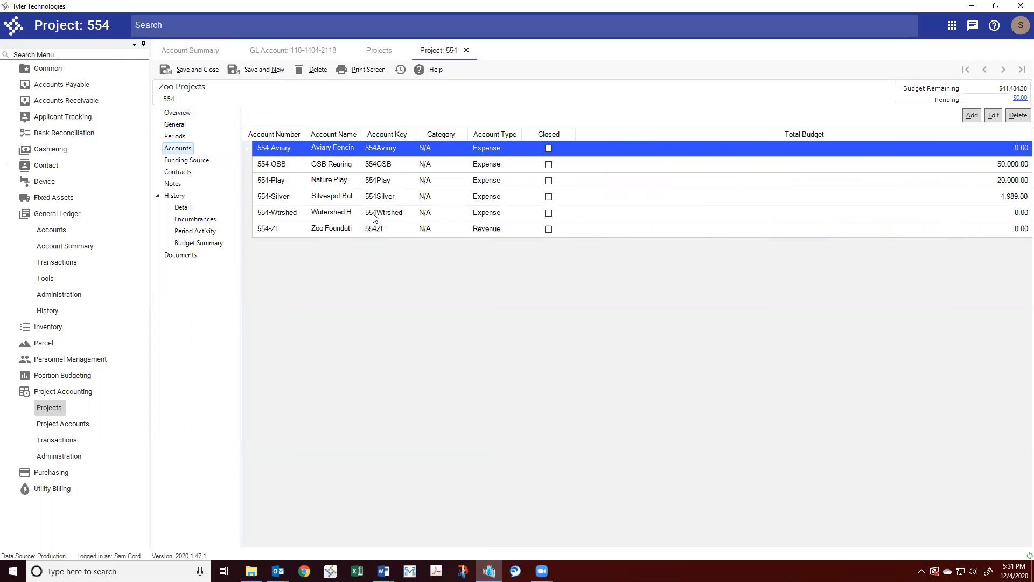
Open the OSB Rearing account of project 554, review its activity and close it
{"action": "left_click", "coordinate": [284, 168]}
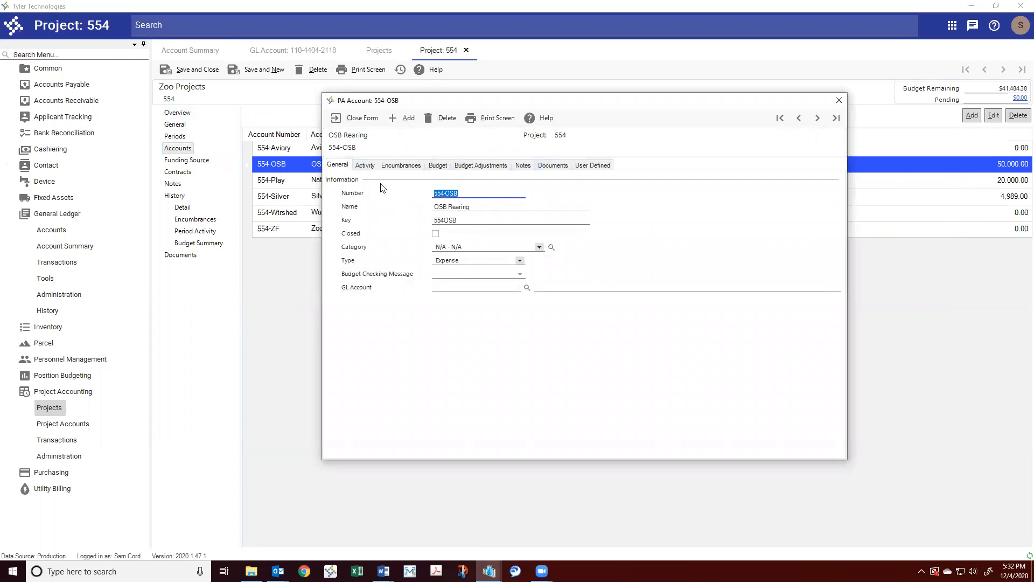
{"action": "left_click", "coordinate": [371, 167]}
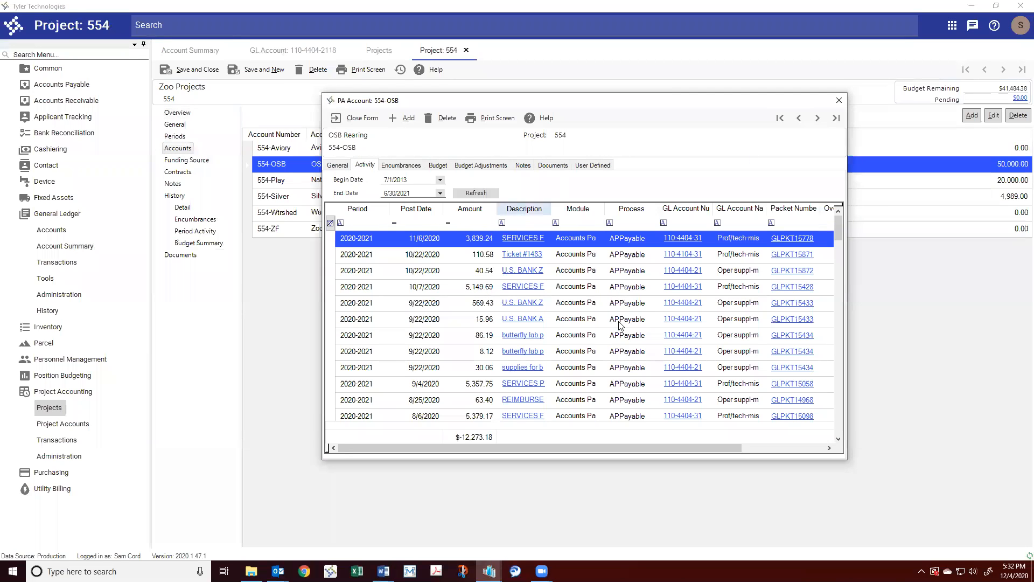
{"action": "left_click", "coordinate": [838, 100]}
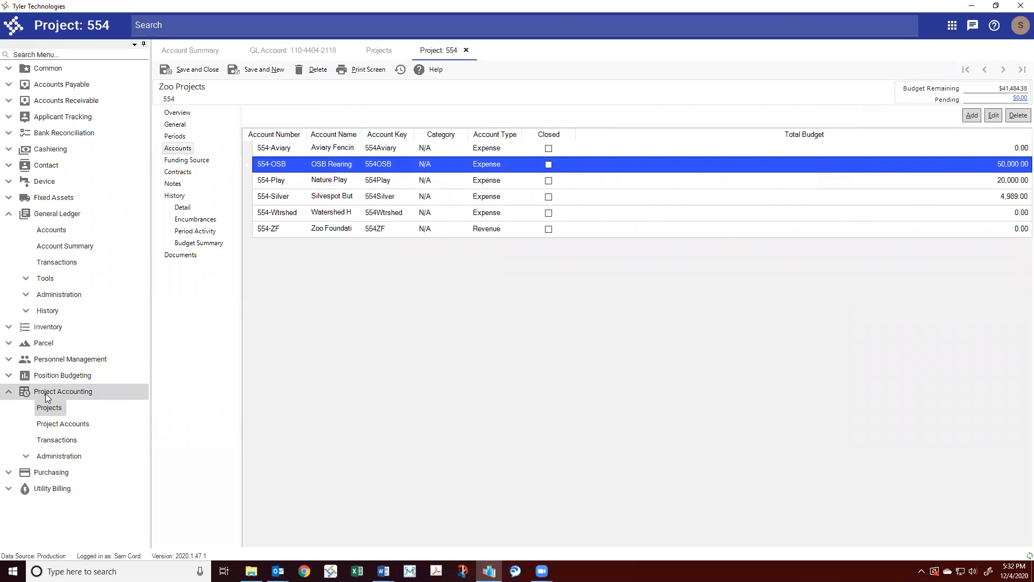
List all Project Accounts under Project Accounting, filter them by project number 554 and open account 554-OSB
{"action": "left_click", "coordinate": [48, 425]}
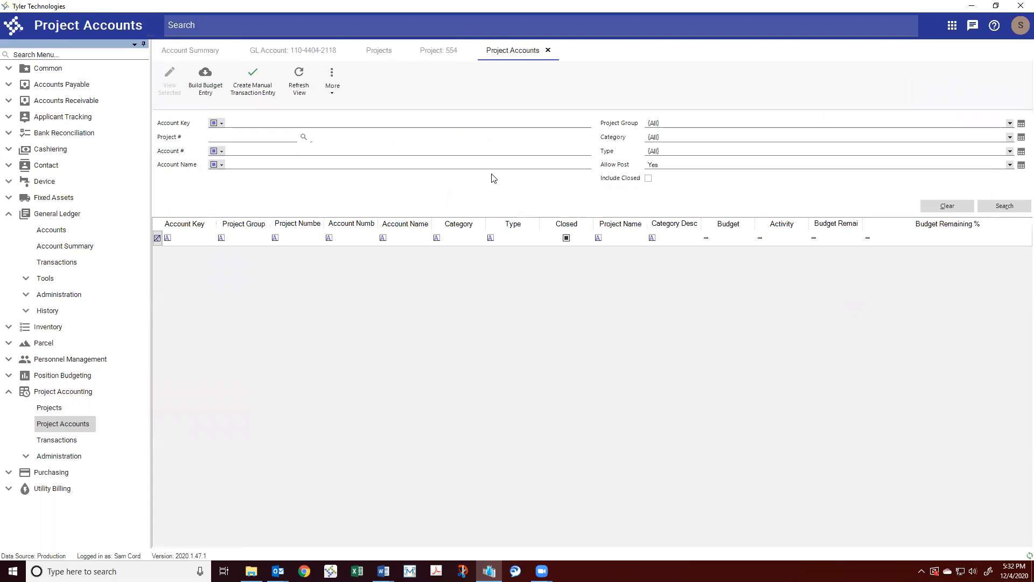
{"action": "left_click", "coordinate": [1002, 205]}
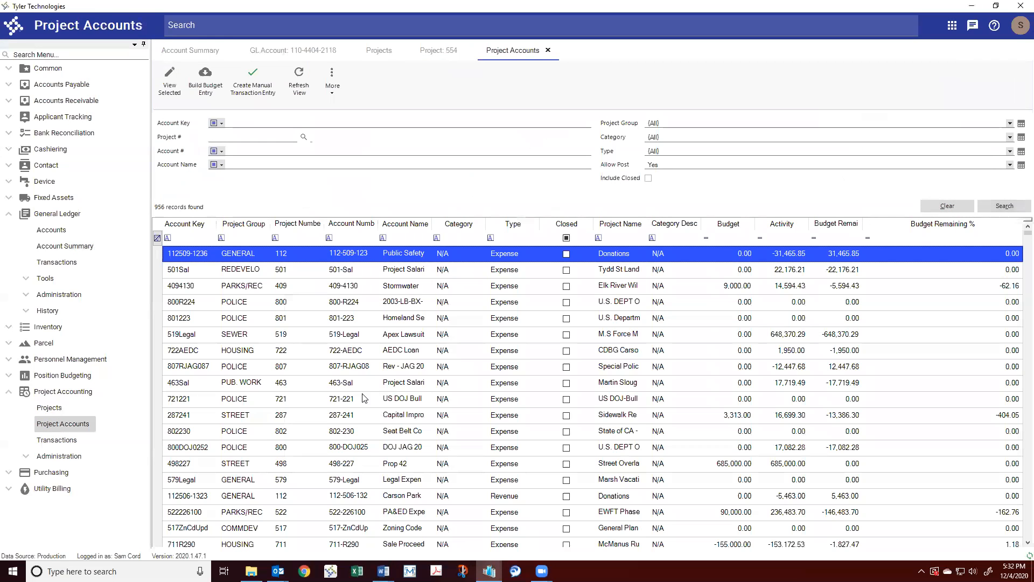
{"action": "left_click", "coordinate": [294, 237]}
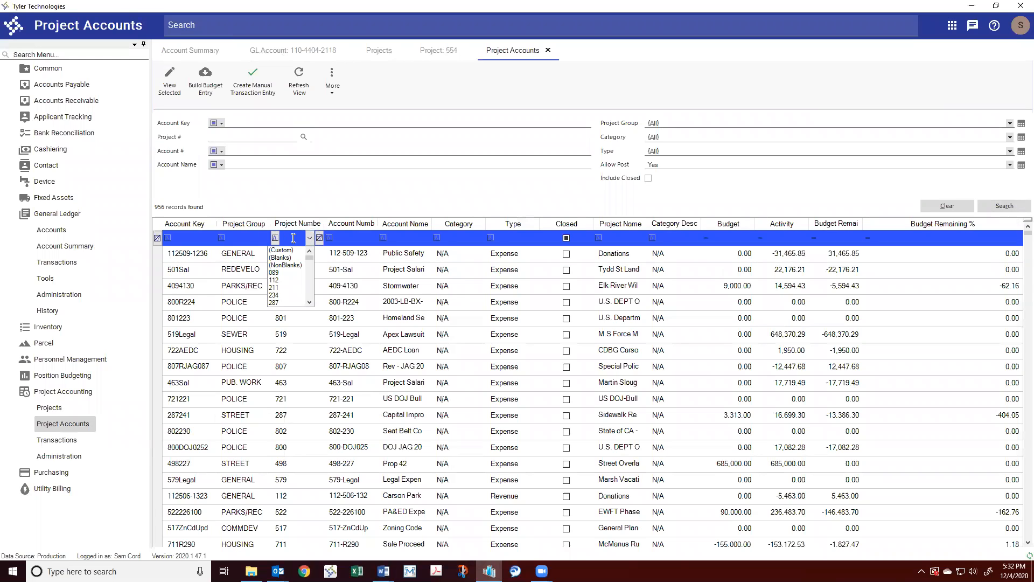
{"action": "type", "text": "554"}
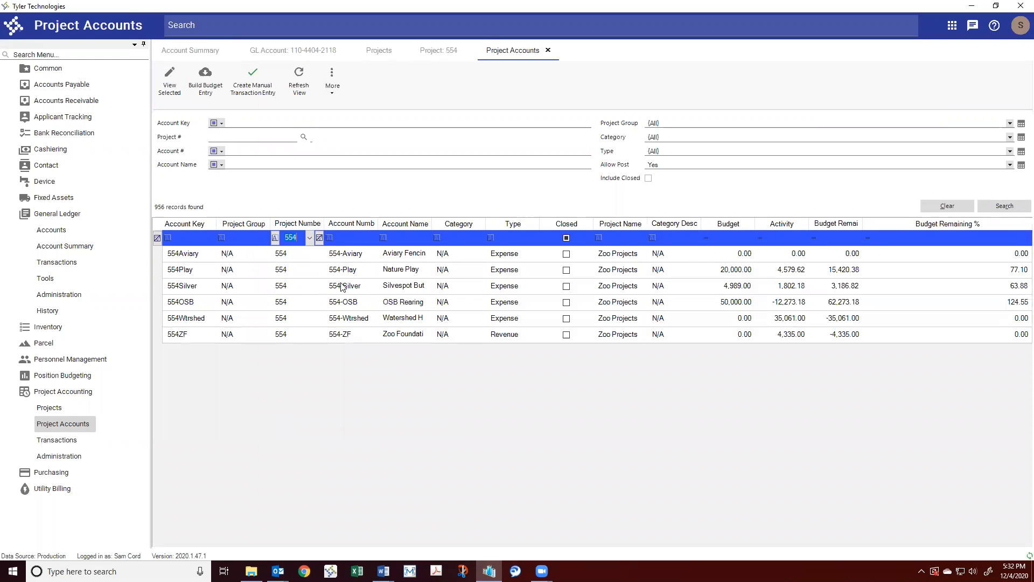
{"action": "left_click", "coordinate": [349, 303]}
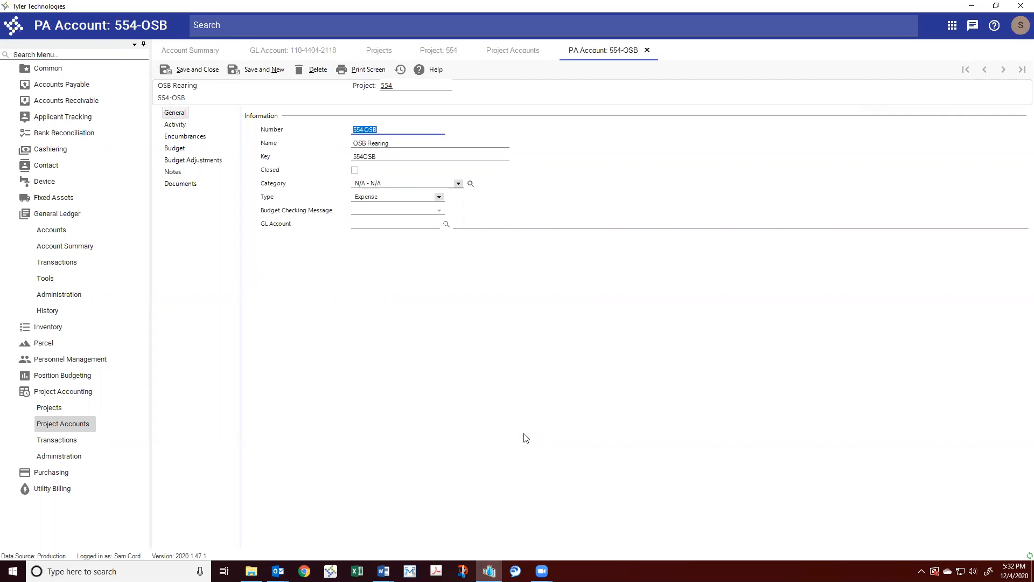
{"action": "key", "text": "alt+Tab"}
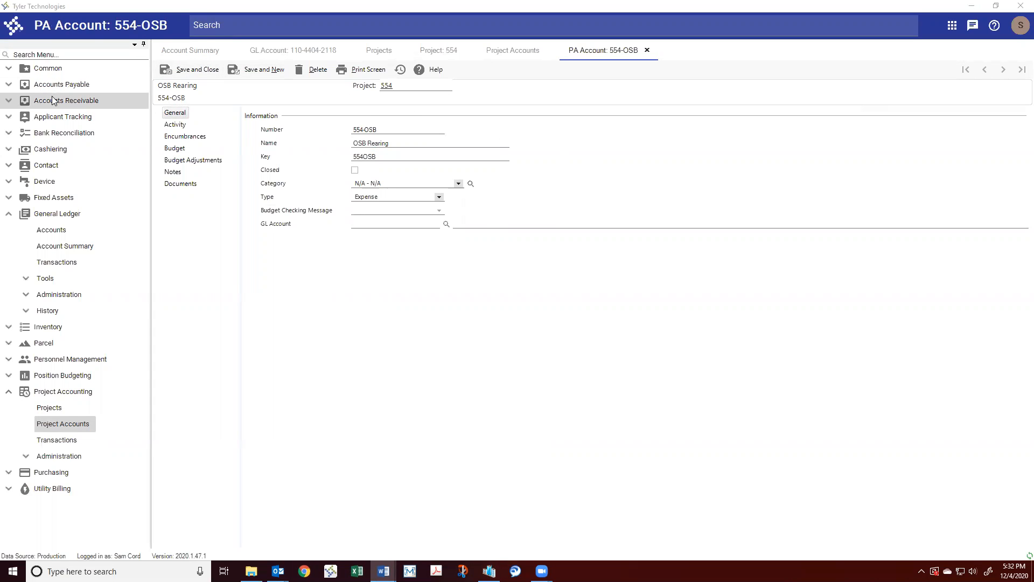
Open Reporting under Common, list the General Ledger reports and widen the Report Summary column
{"action": "left_click", "coordinate": [8, 70]}
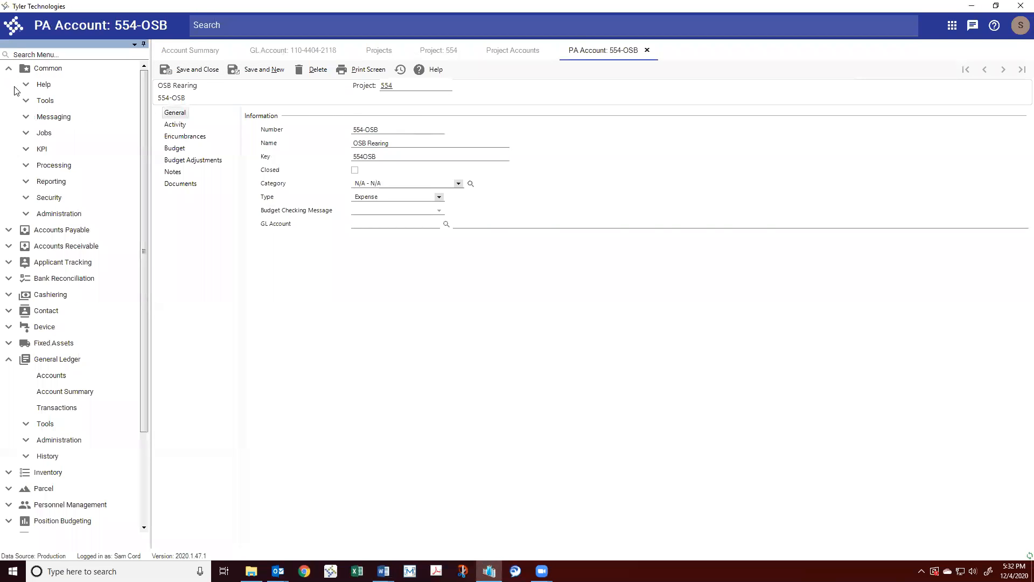
{"action": "left_click", "coordinate": [27, 183]}
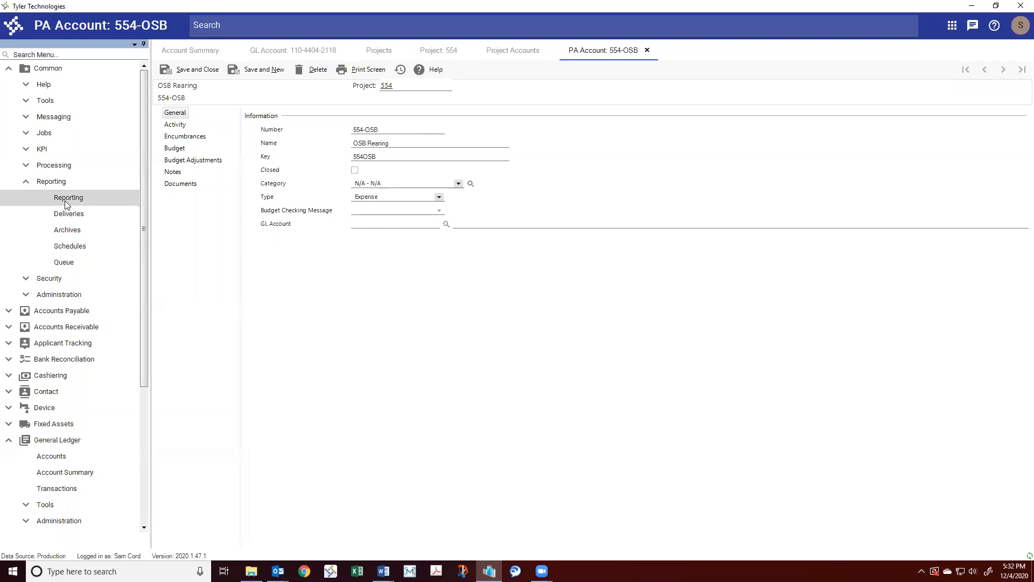
{"action": "left_click", "coordinate": [78, 198]}
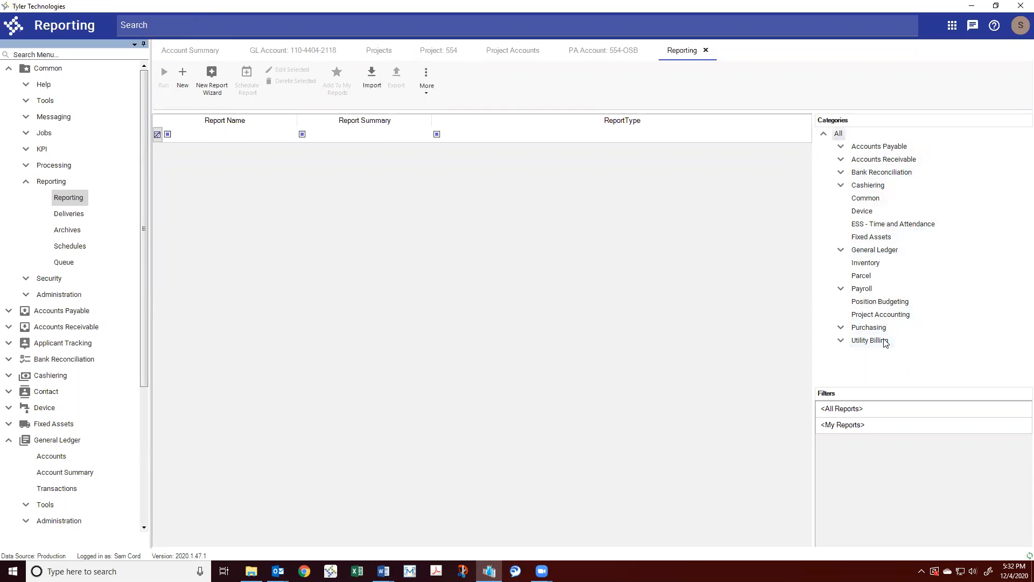
{"action": "left_click", "coordinate": [832, 410]}
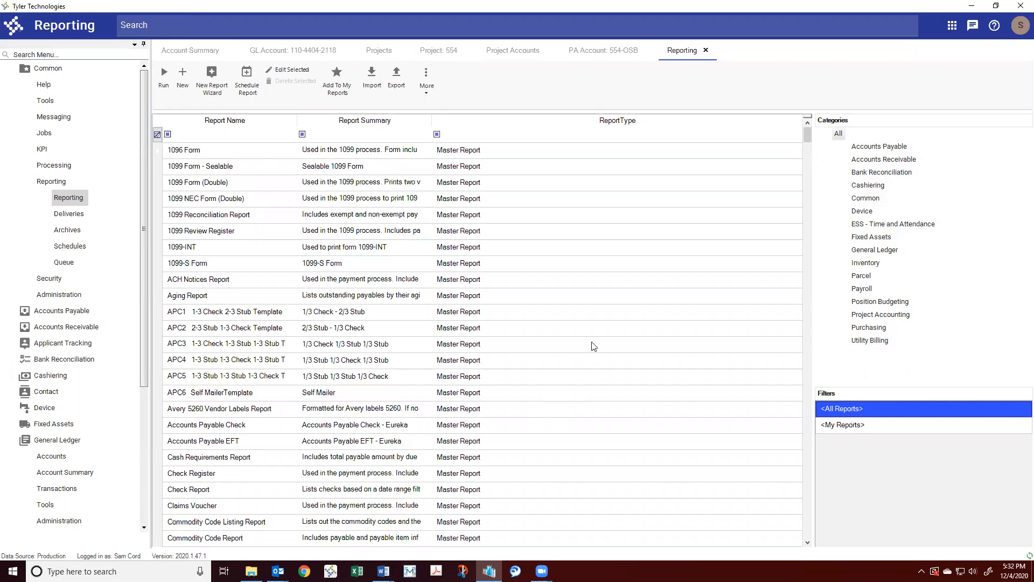
{"action": "left_click", "coordinate": [874, 250]}
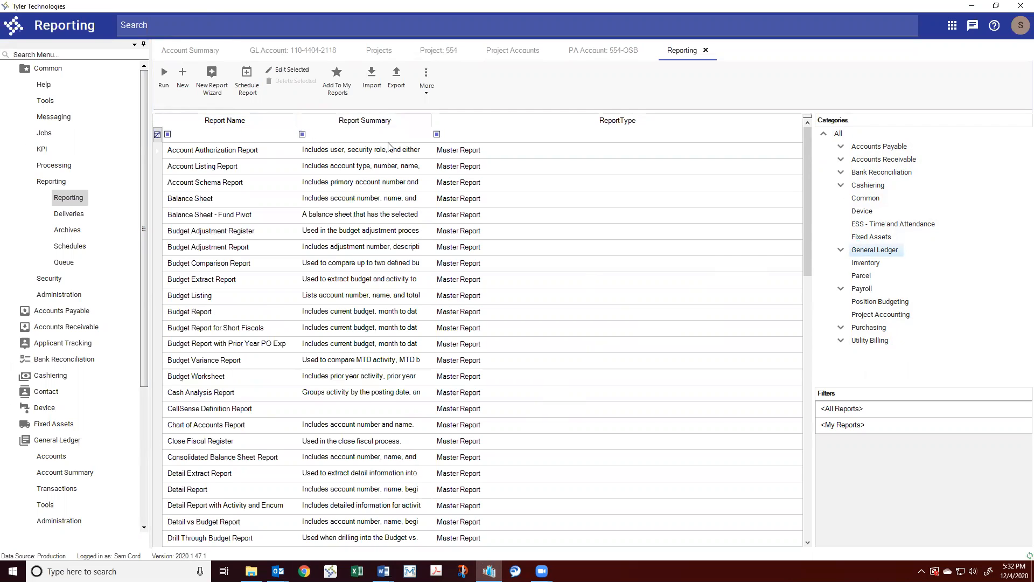
{"action": "left_click", "coordinate": [446, 135]}
{"action": "left_click_drag", "start_coordinate": [430, 118], "coordinate": [665, 118]}
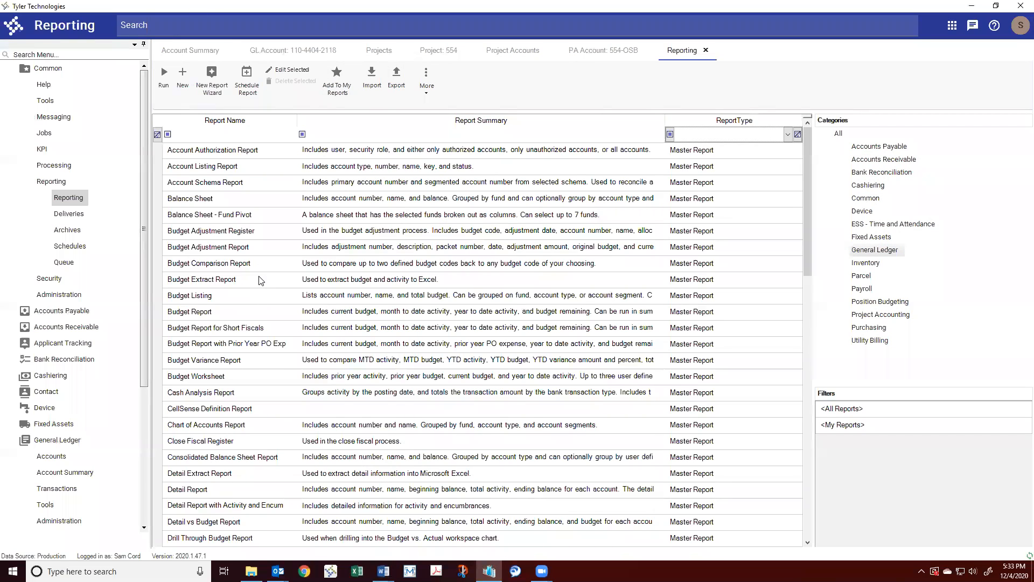
Open the Budget Report and set its fund to 112 and account type to Expense
{"action": "left_click", "coordinate": [232, 316]}
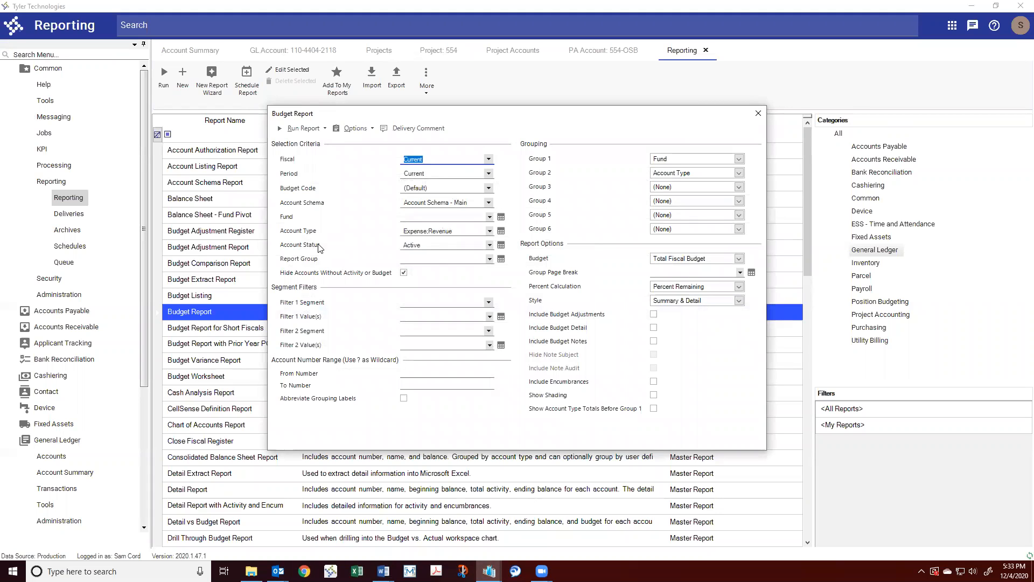
{"action": "left_click", "coordinate": [442, 217]}
{"action": "type", "text": "11"}
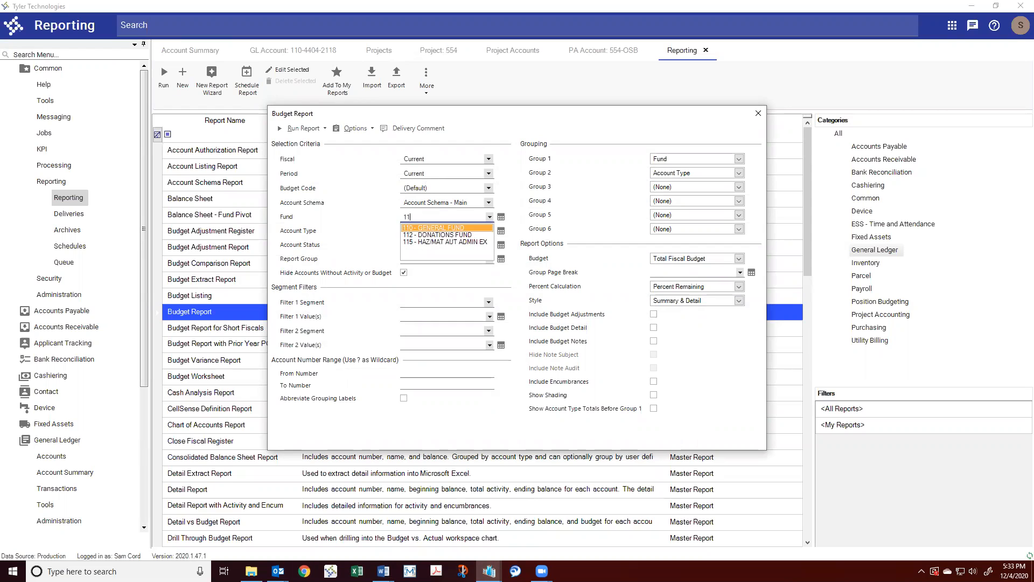
{"action": "type", "text": "2"}
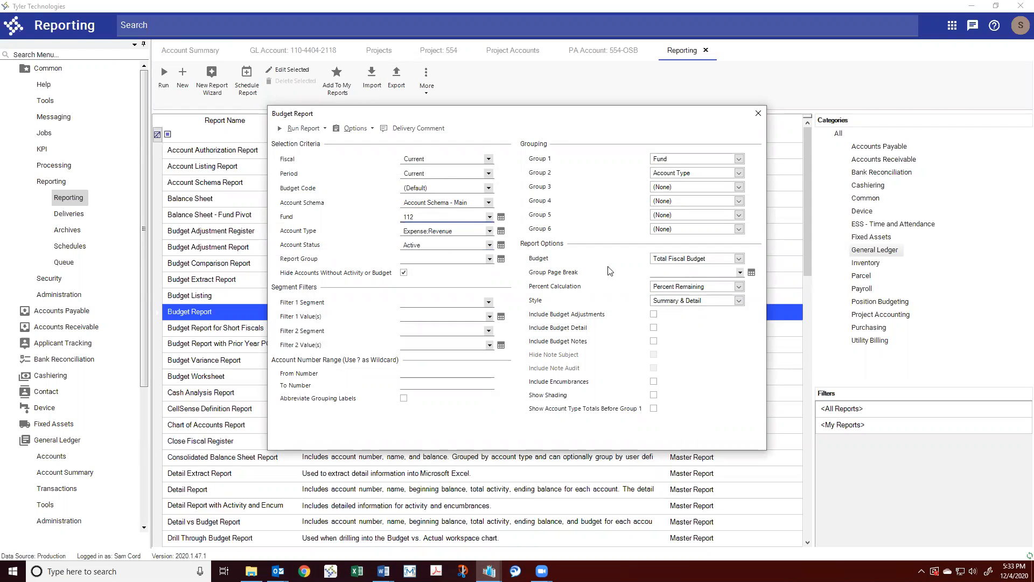
{"action": "left_click", "coordinate": [489, 231]}
{"action": "left_click", "coordinate": [407, 274]}
{"action": "left_click", "coordinate": [558, 311]}
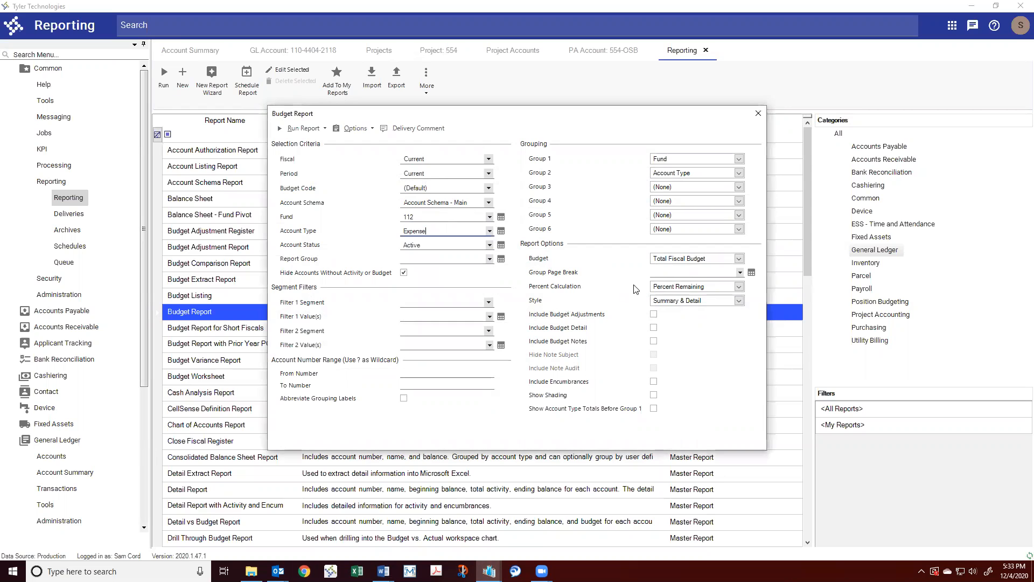
Choose Summary & Detail as the Budget Report style and run the report
{"action": "left_click", "coordinate": [739, 301]}
{"action": "left_click", "coordinate": [695, 327]}
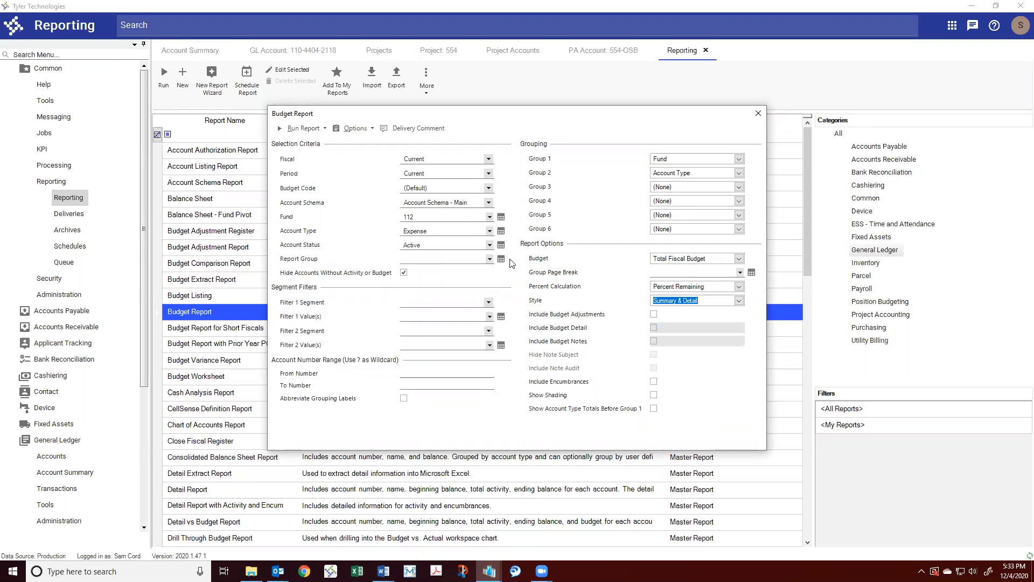
{"action": "left_click", "coordinate": [302, 128]}
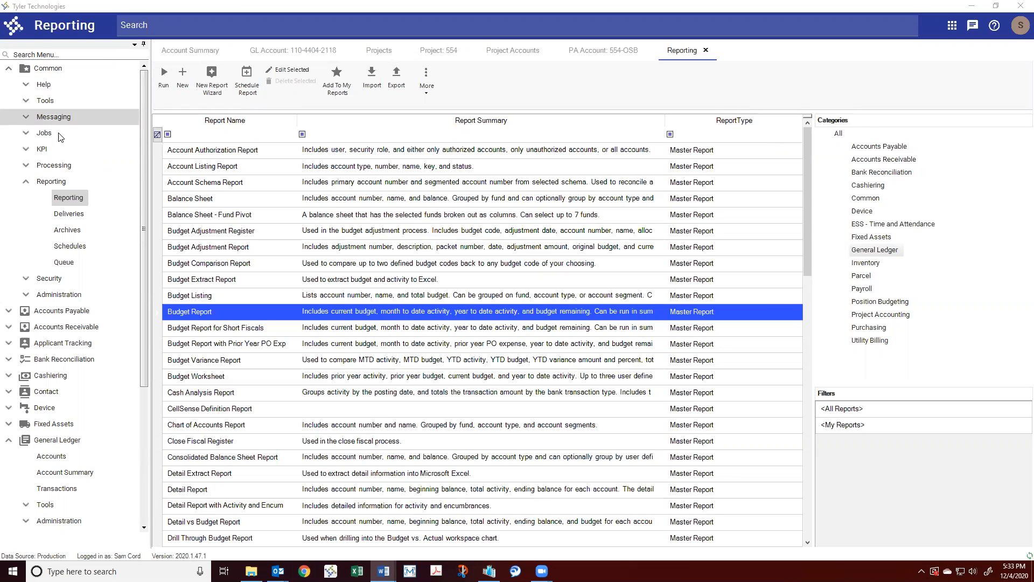
View the newest Budget Report in Deliveries and check the report Queue
{"action": "left_click", "coordinate": [70, 215]}
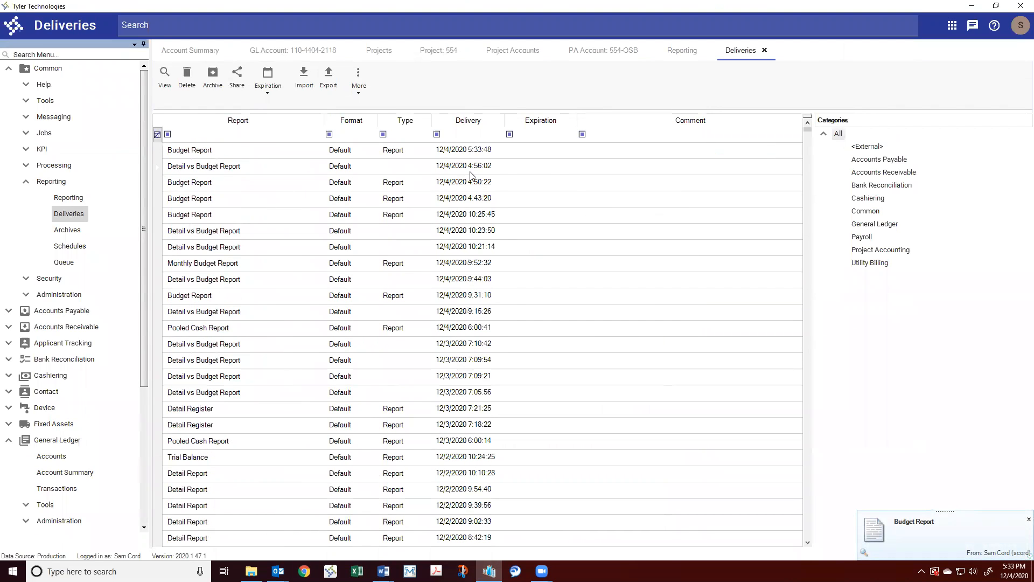
{"action": "double_click", "coordinate": [220, 155]}
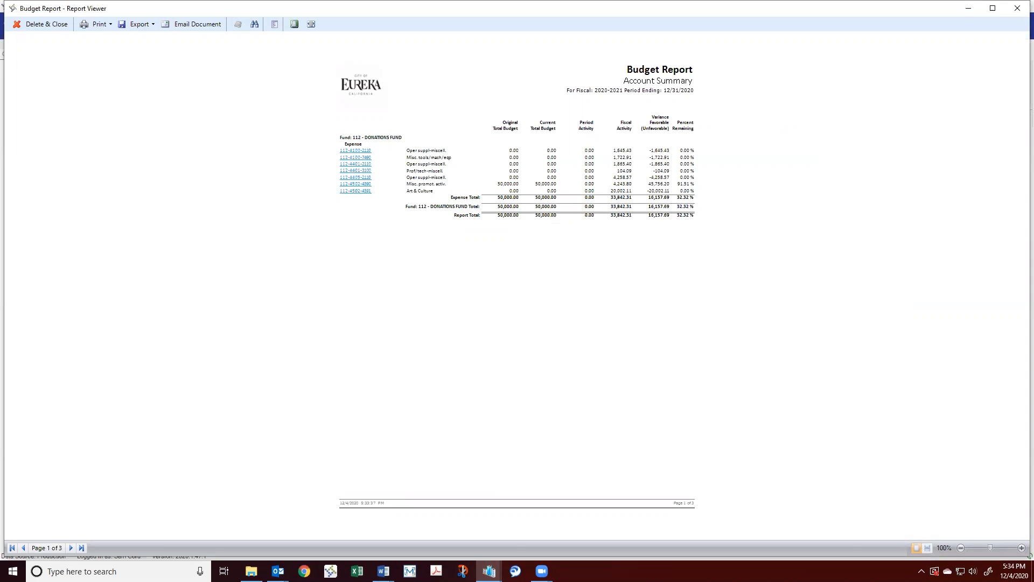
{"action": "key", "text": "alt+Tab"}
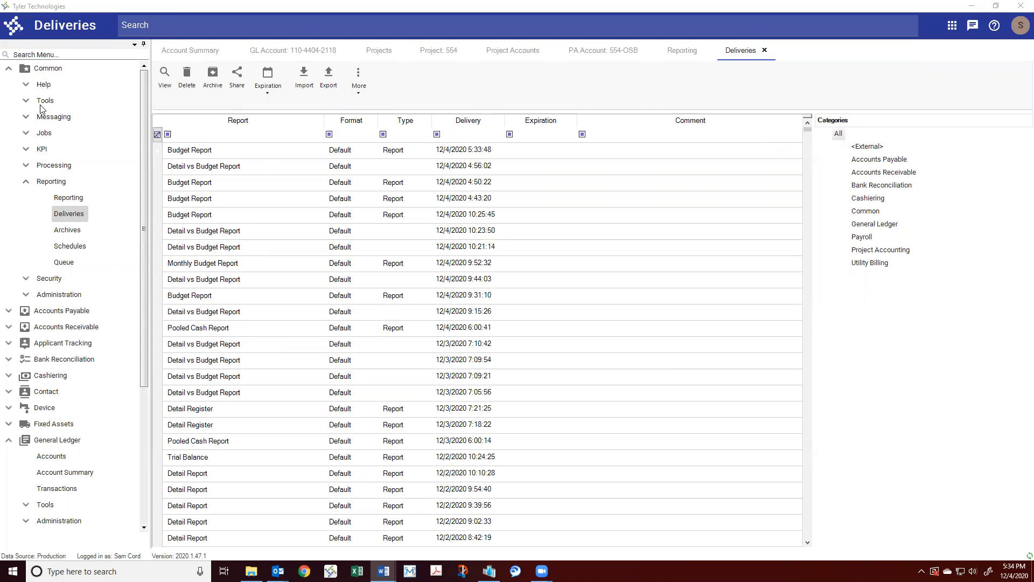
{"action": "left_click", "coordinate": [60, 264]}
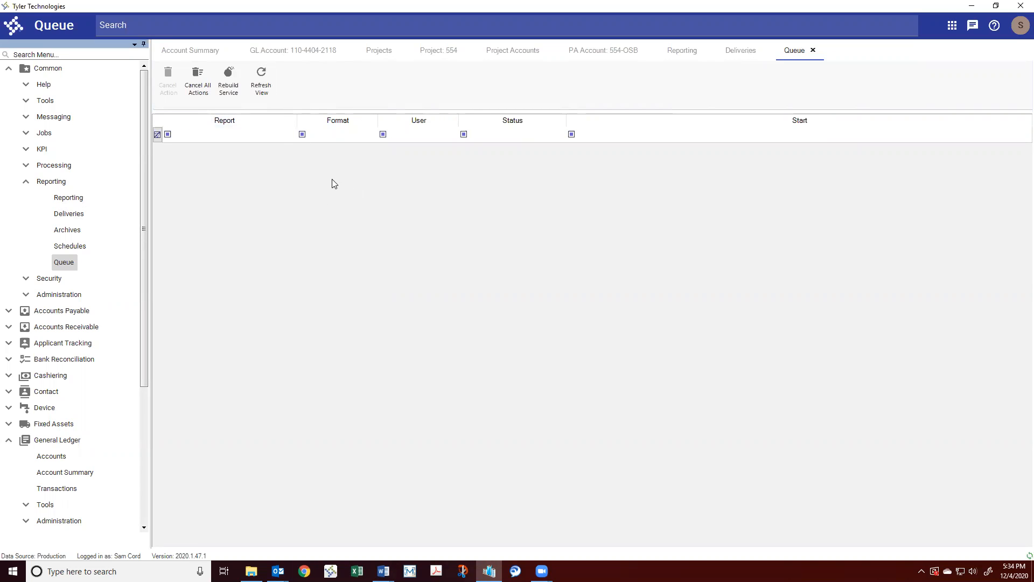
Open the Budget Report criteria again, check the fiscal year choices and set Filter 1 Segment to Department
{"action": "left_click", "coordinate": [48, 201]}
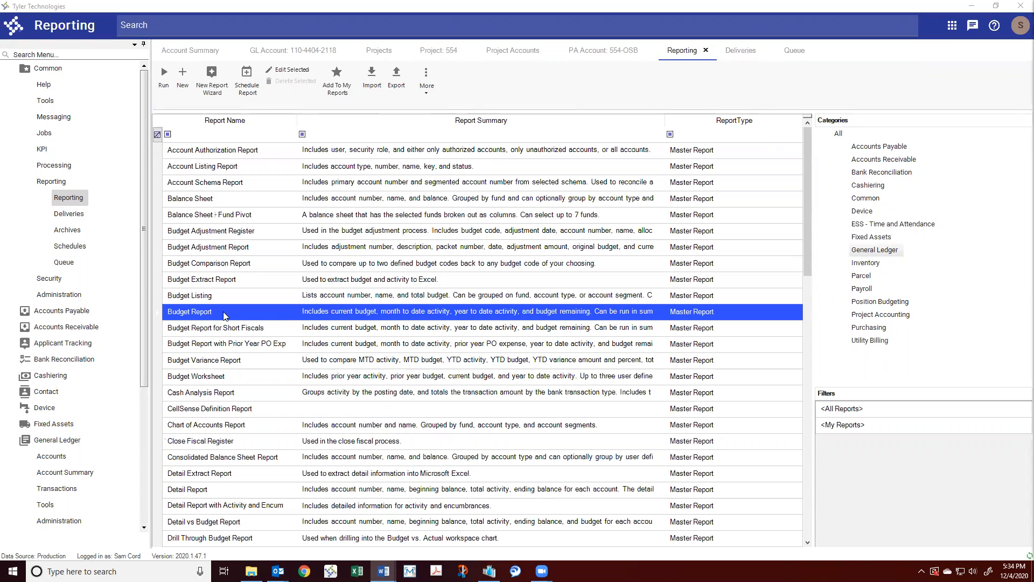
{"action": "double_click", "coordinate": [223, 311]}
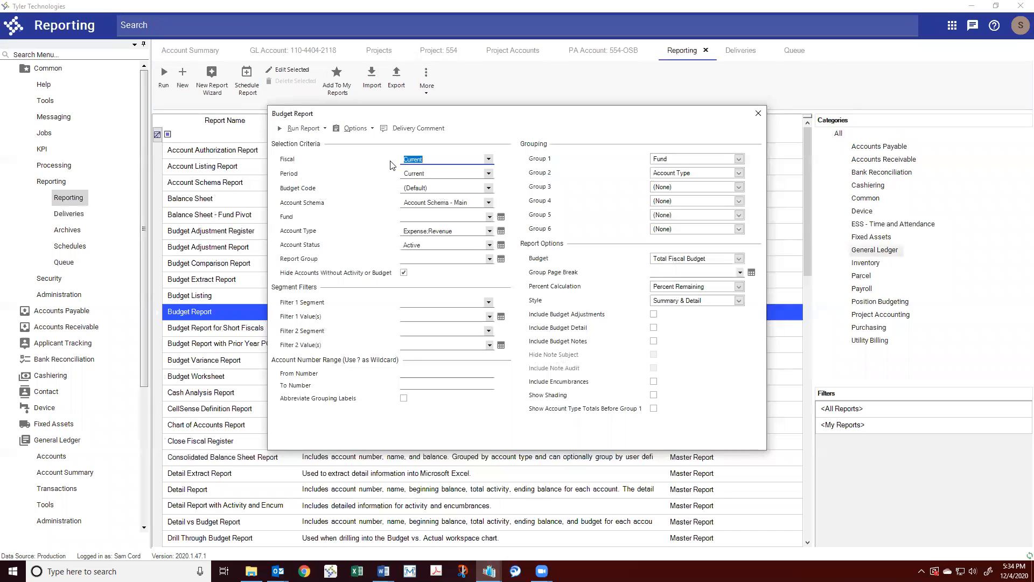
{"action": "left_click", "coordinate": [488, 159]}
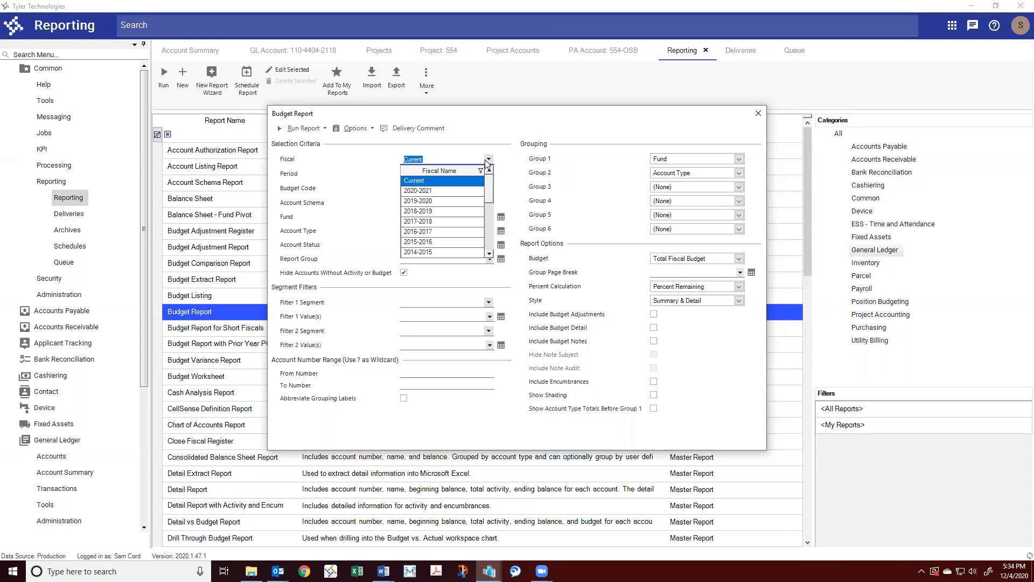
{"action": "left_click", "coordinate": [364, 162]}
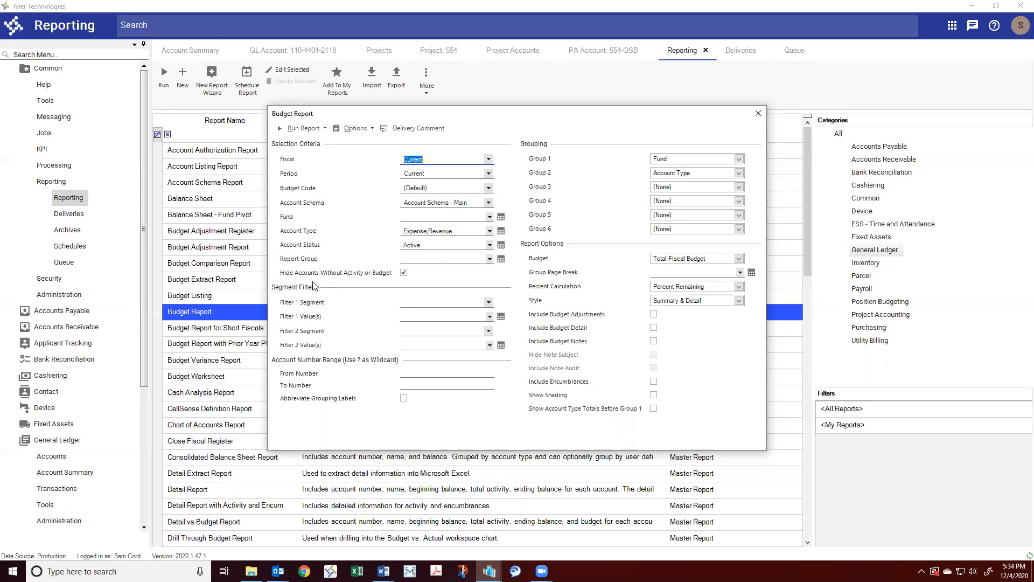
{"action": "left_click", "coordinate": [488, 302]}
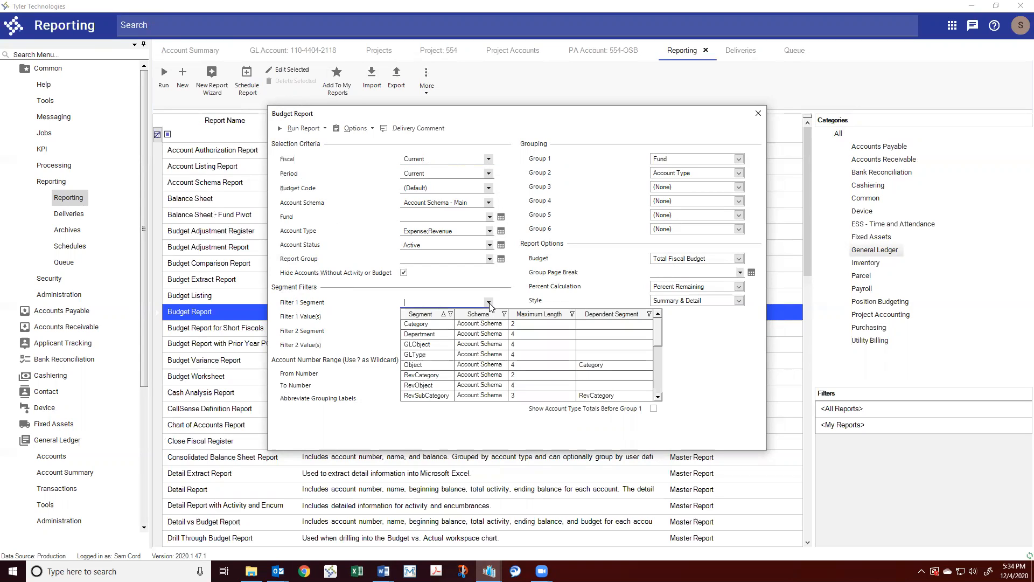
{"action": "left_click", "coordinate": [419, 335]}
{"action": "left_click", "coordinate": [423, 317]}
{"action": "type", "text": "4404"}
{"action": "key", "text": "BackSpace"}
{"action": "key", "text": "BackSpace"}
{"action": "key", "text": "BackSpace"}
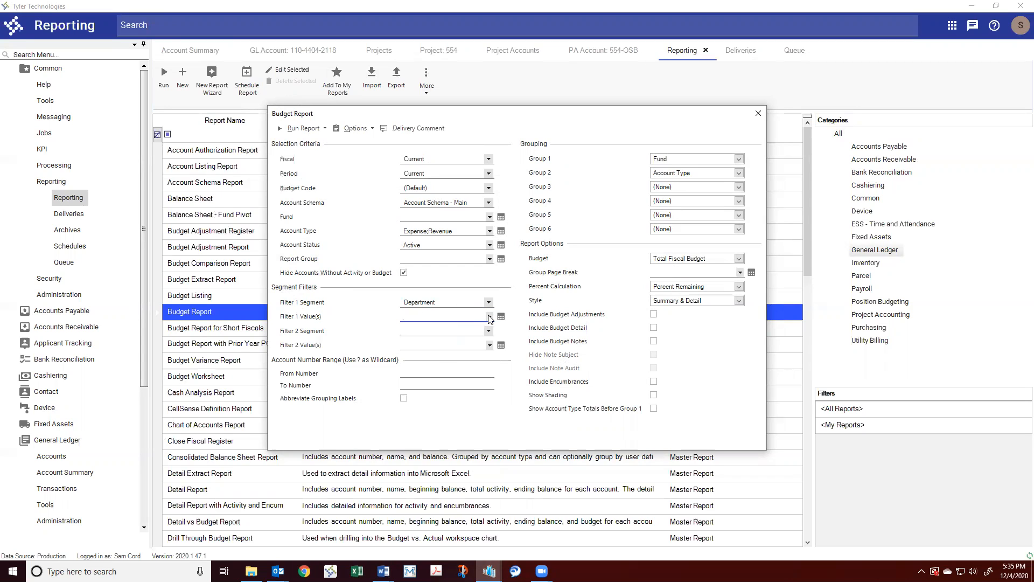
{"action": "left_click", "coordinate": [490, 317]}
{"action": "scroll", "coordinate": [445, 409], "scroll_direction": "down", "scroll_amount": 3}
{"action": "left_click", "coordinate": [430, 315]}
Search the available Filter 1 department values by report value 4404, then broaden the search to 440
{"action": "left_click", "coordinate": [501, 317]}
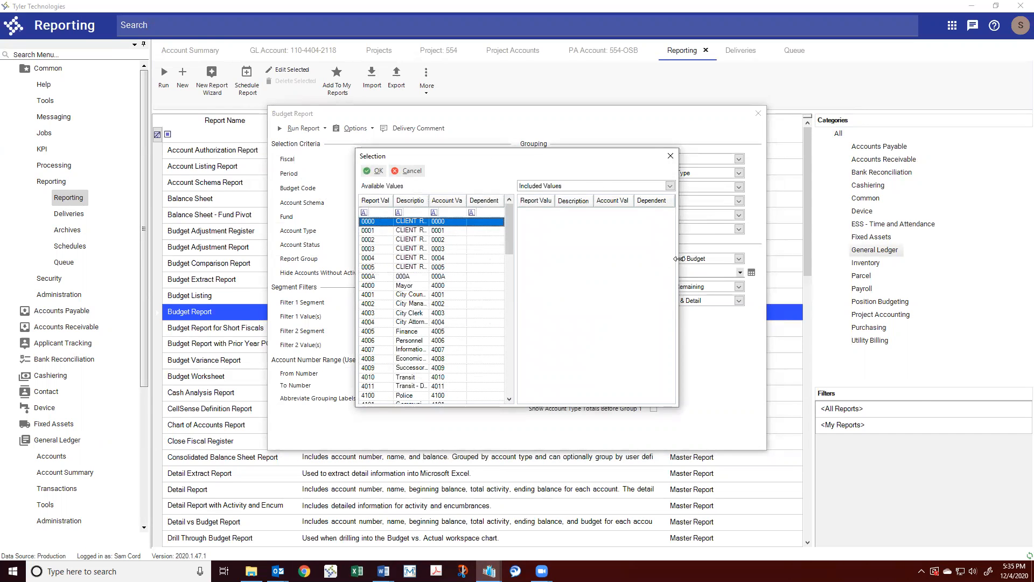
{"action": "left_click_drag", "start_coordinate": [679, 259], "coordinate": [916, 258]}
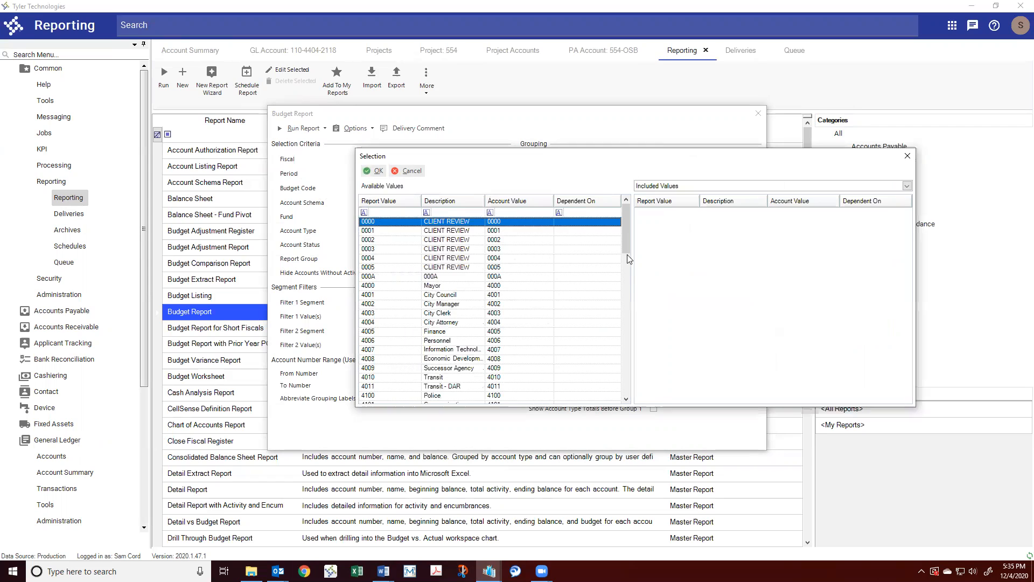
{"action": "left_click", "coordinate": [395, 213]}
{"action": "type", "text": "4404"}
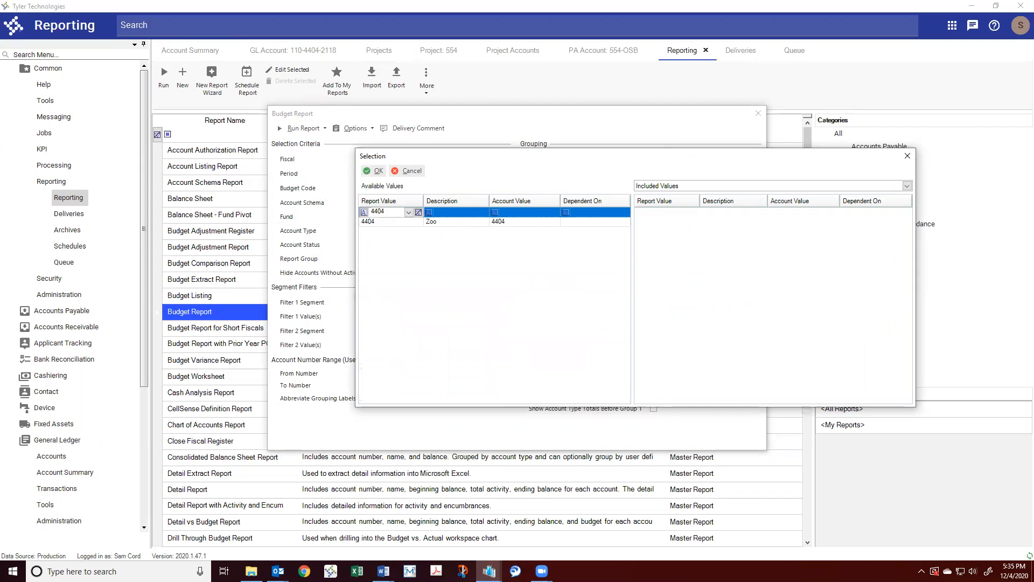
{"action": "key", "text": "BackSpace"}
{"action": "key", "text": "BackSpace"}
{"action": "key", "text": "BackSpace"}
{"action": "key", "text": "BackSpace"}
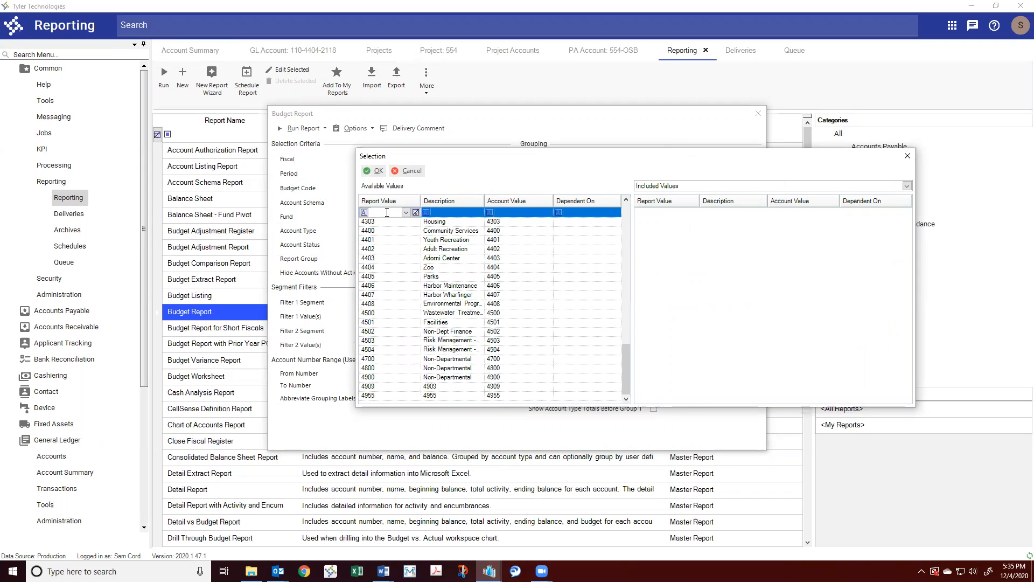
{"action": "type", "text": "4404"}
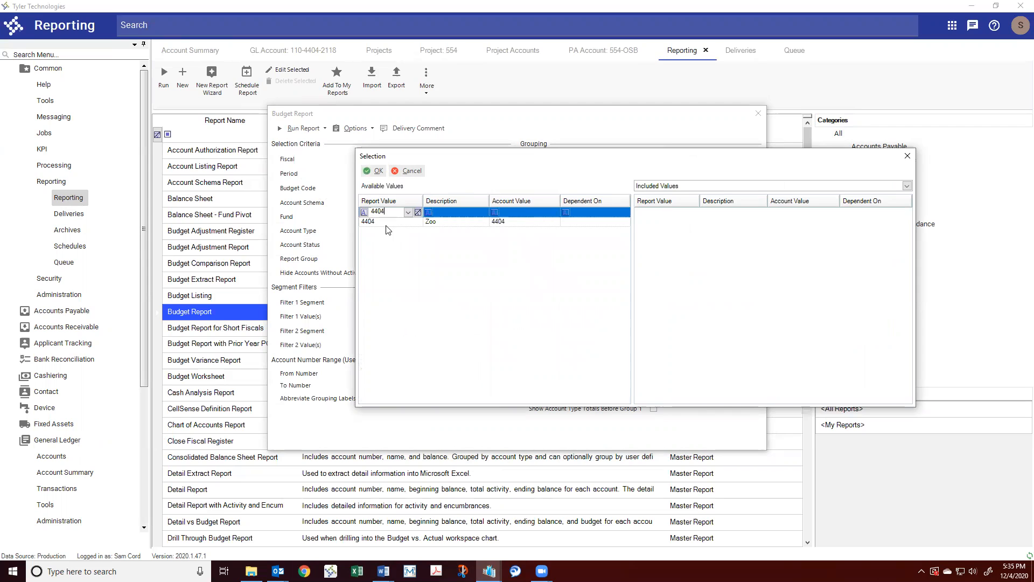
{"action": "key", "text": "BackSpace"}
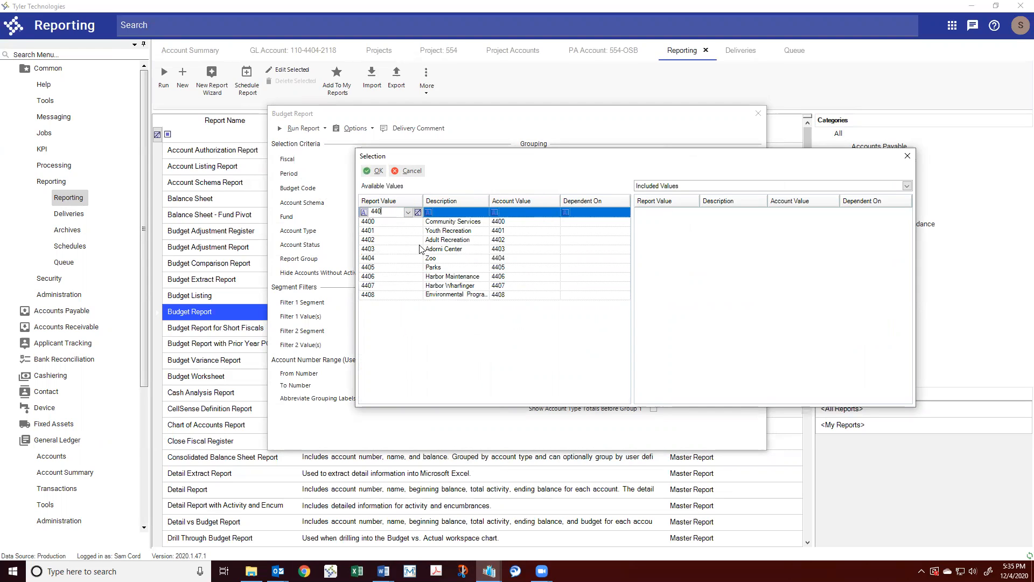
{"action": "double_click", "coordinate": [441, 241]}
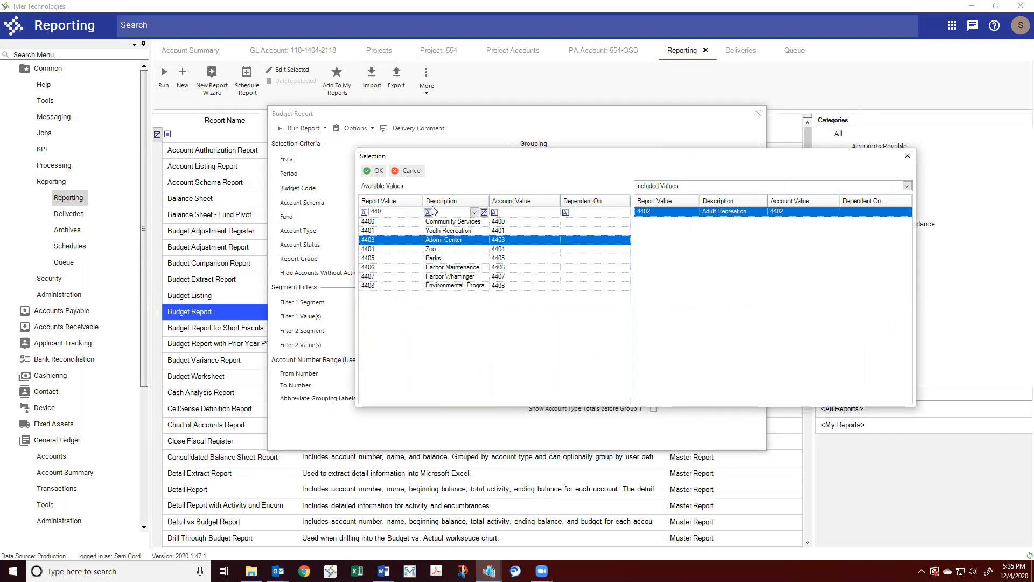
{"action": "double_click", "coordinate": [394, 230]}
{"action": "left_click", "coordinate": [410, 259]}
{"action": "double_click", "coordinate": [411, 259]}
{"action": "left_click", "coordinate": [413, 173]}
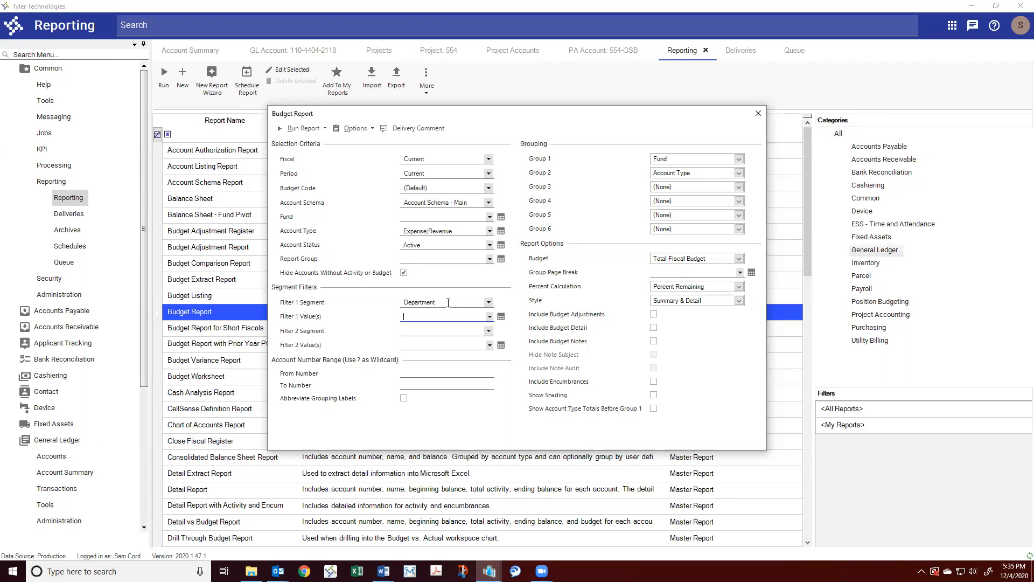
Run the Budget Report for department 4404 with account type Expense and encumbrances included
{"action": "type", "text": "4404"}
{"action": "left_click", "coordinate": [489, 231]}
{"action": "left_click", "coordinate": [407, 275]}
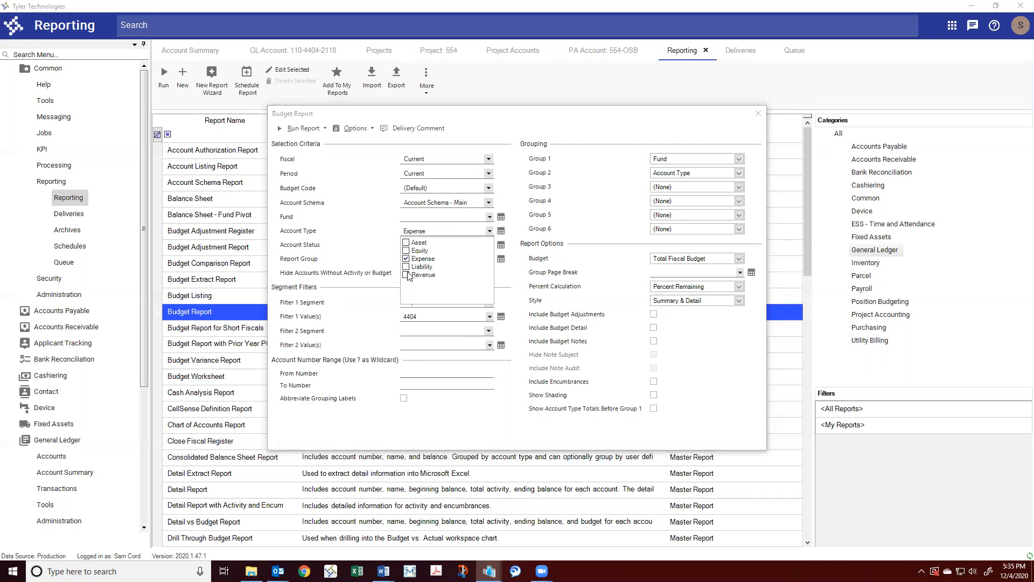
{"action": "left_click", "coordinate": [380, 241]}
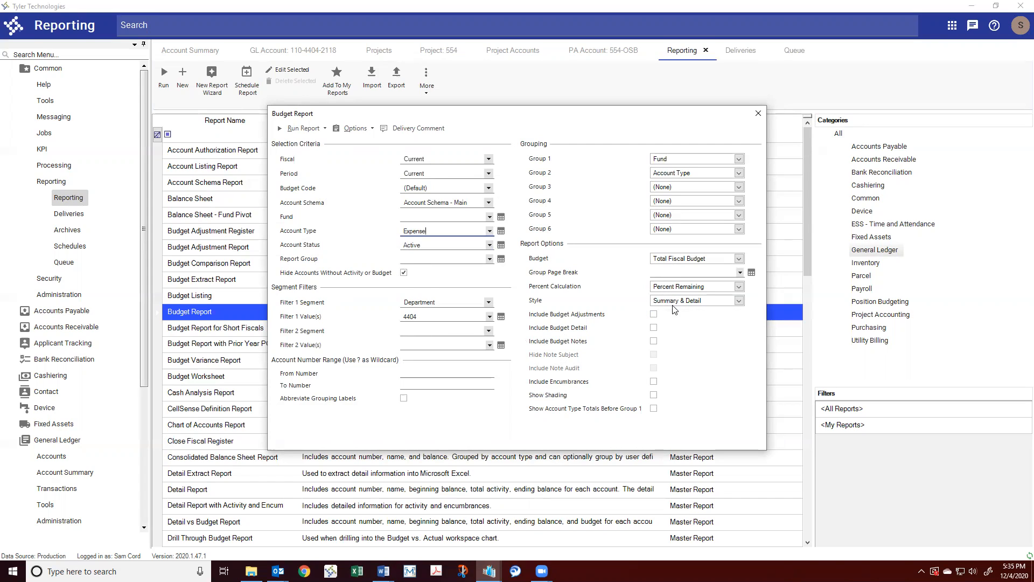
{"action": "left_click", "coordinate": [653, 382]}
{"action": "left_click", "coordinate": [304, 129]}
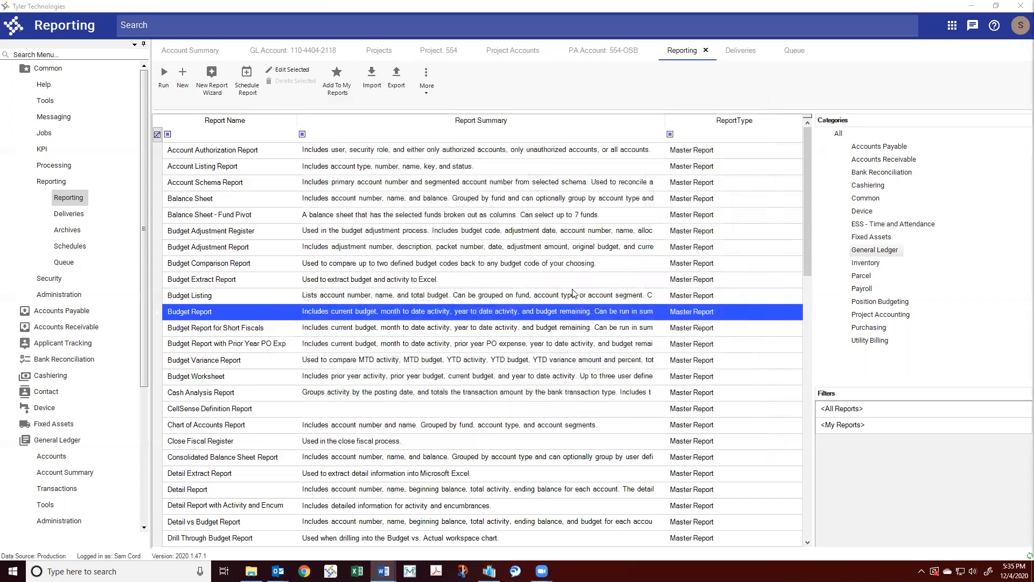
Check the report queue, then open the newest Budget Report in Deliveries and look through its pages
{"action": "left_click", "coordinate": [788, 54]}
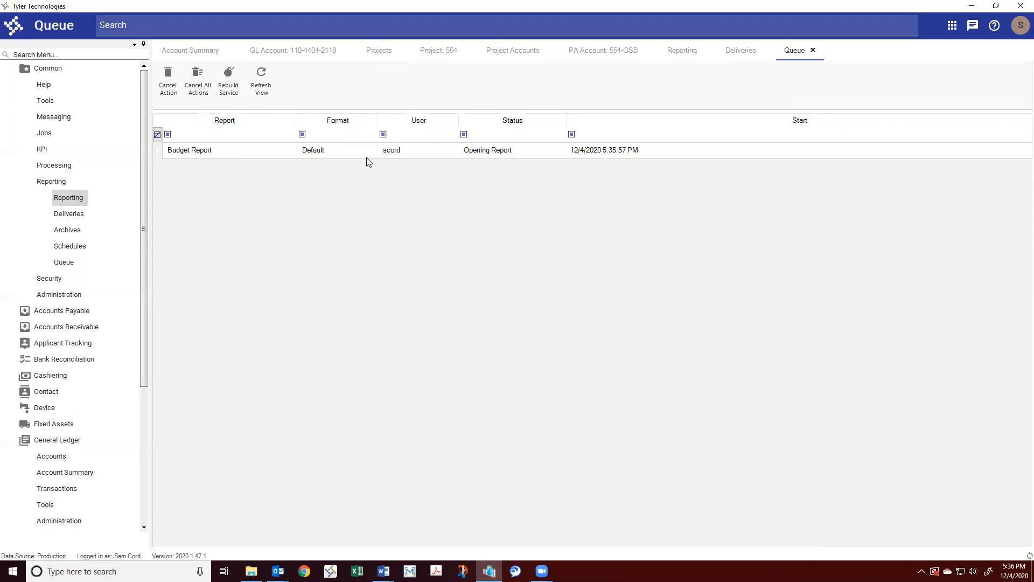
{"action": "left_click", "coordinate": [745, 52]}
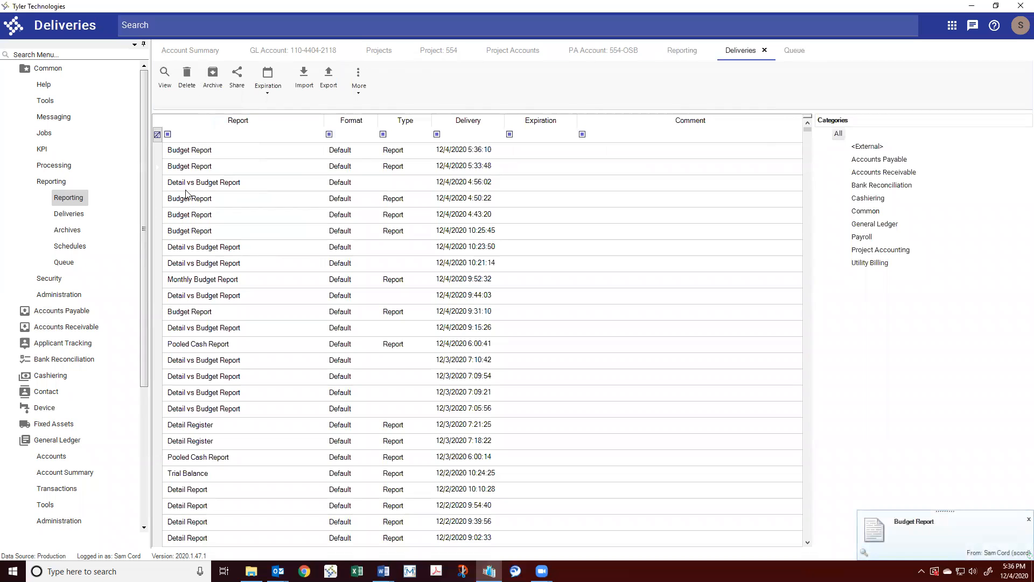
{"action": "double_click", "coordinate": [192, 154]}
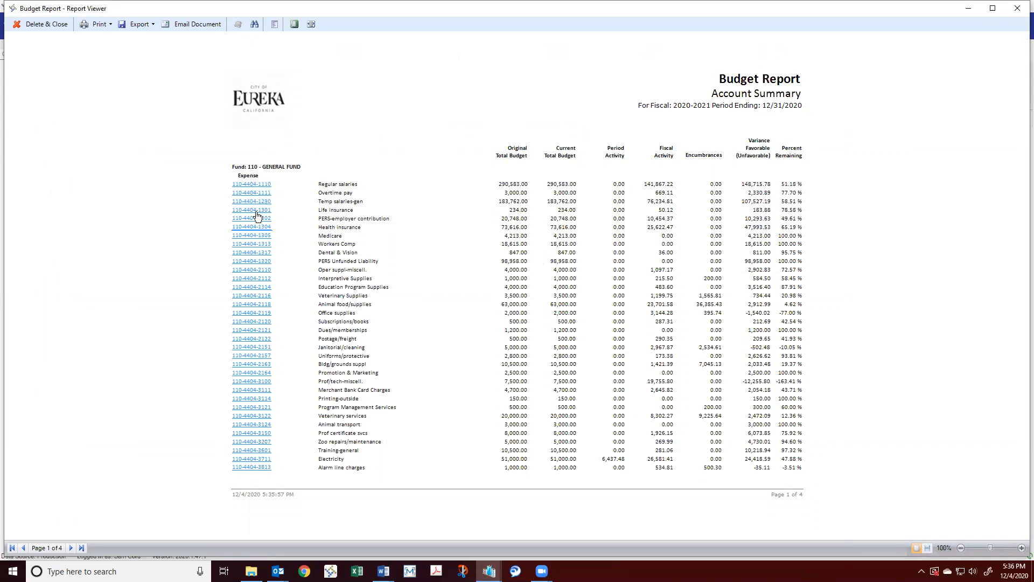
{"action": "scroll", "coordinate": [254, 393], "scroll_direction": "down", "scroll_amount": 3}
{"action": "scroll", "coordinate": [257, 213], "scroll_direction": "up", "scroll_amount": 2}
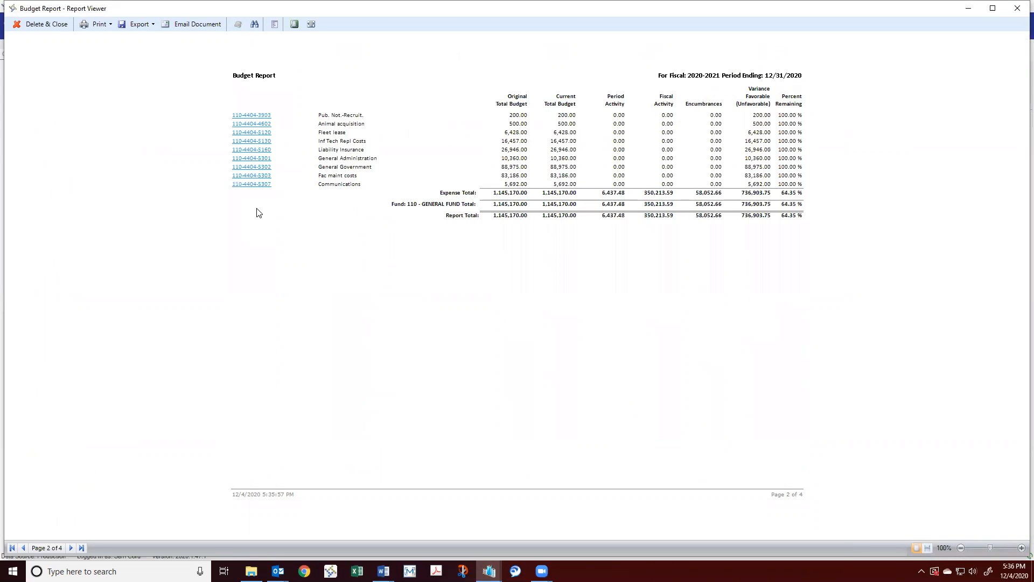
{"action": "scroll", "coordinate": [257, 213], "scroll_direction": "up", "scroll_amount": 1}
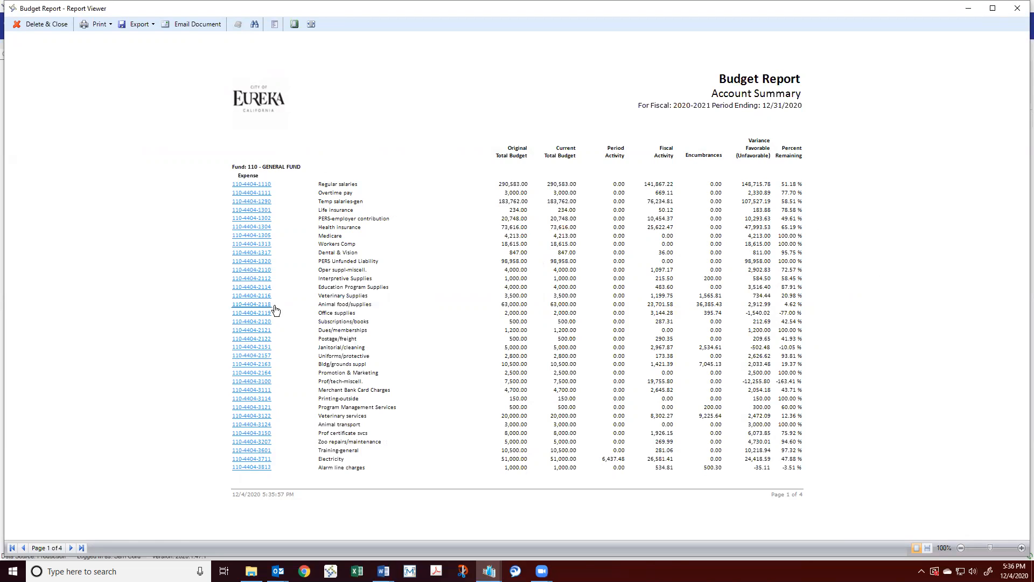
{"action": "left_click", "coordinate": [253, 192]}
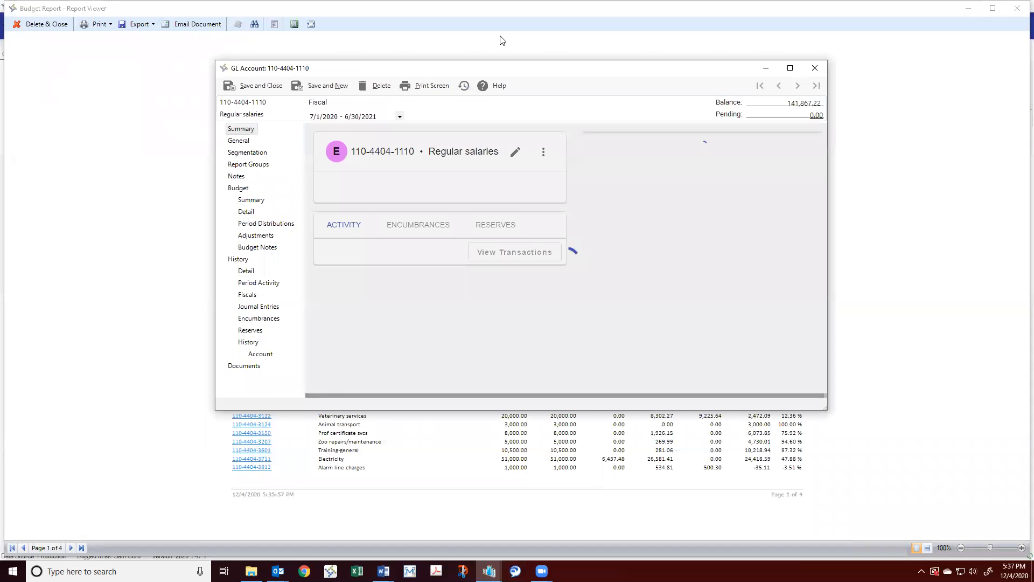
{"action": "double_click", "coordinate": [502, 68]}
{"action": "left_click", "coordinate": [33, 208]}
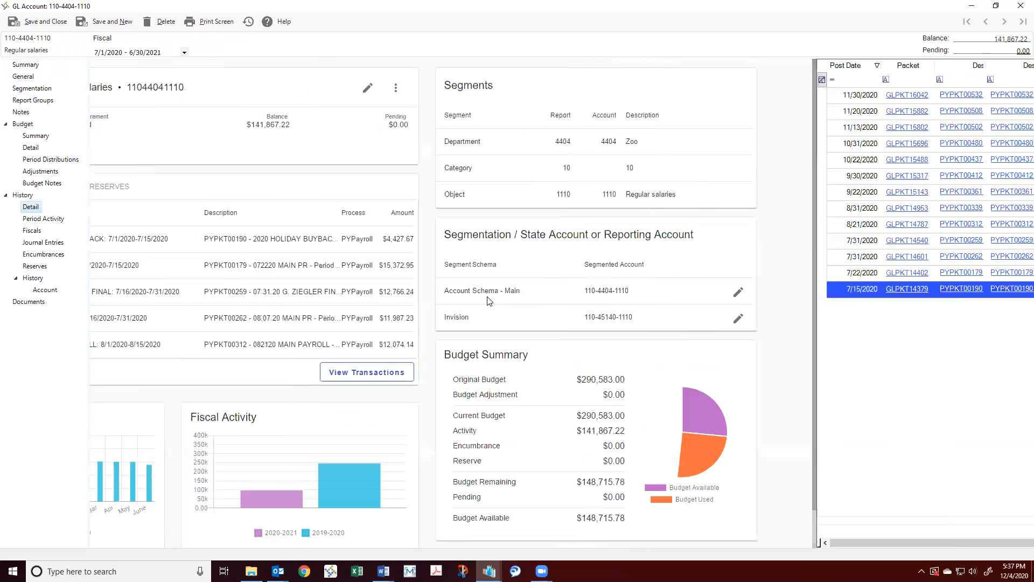
{"action": "left_click", "coordinate": [1020, 6]}
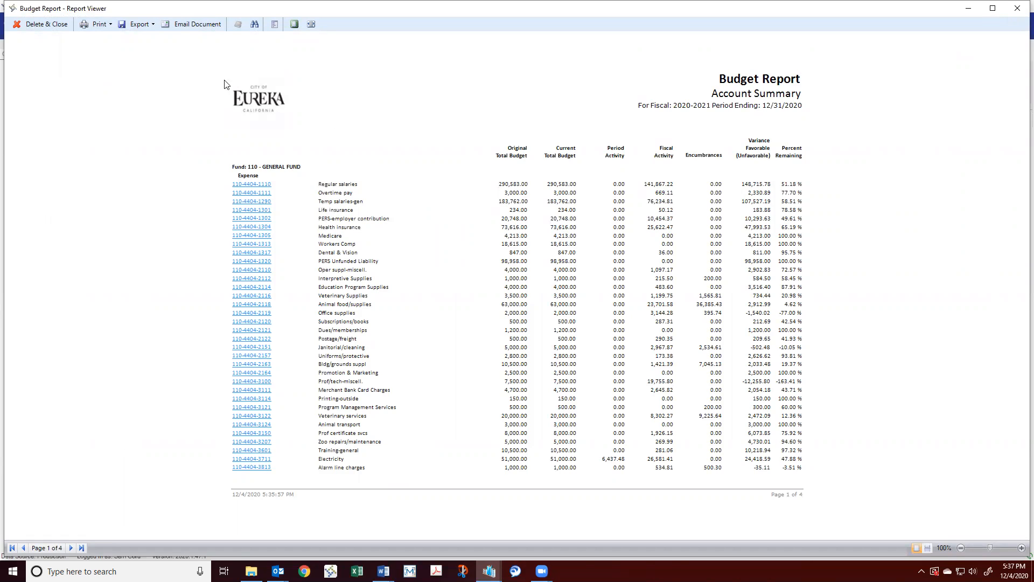
{"action": "left_click", "coordinate": [138, 24]}
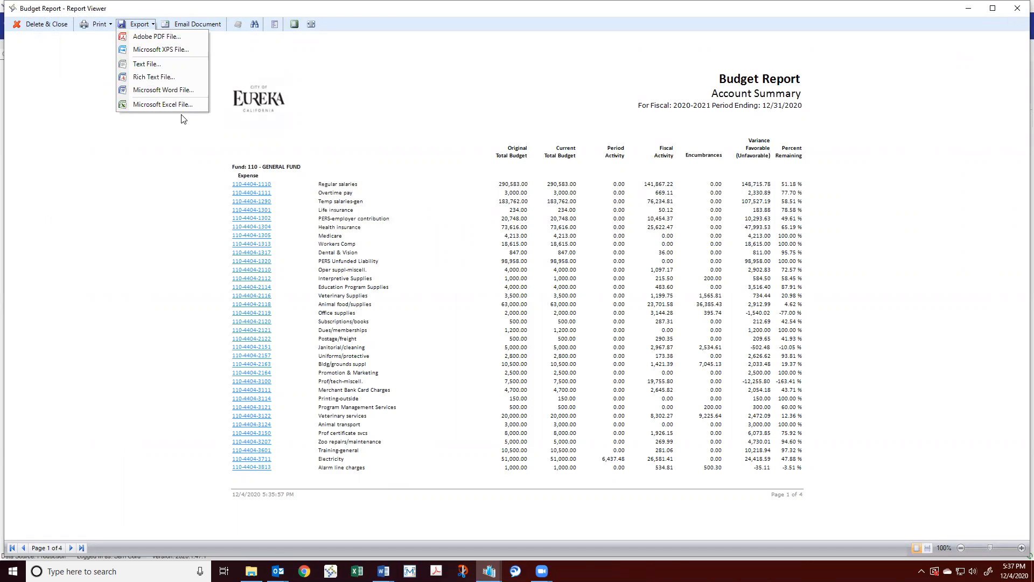
{"action": "left_click", "coordinate": [1017, 8]}
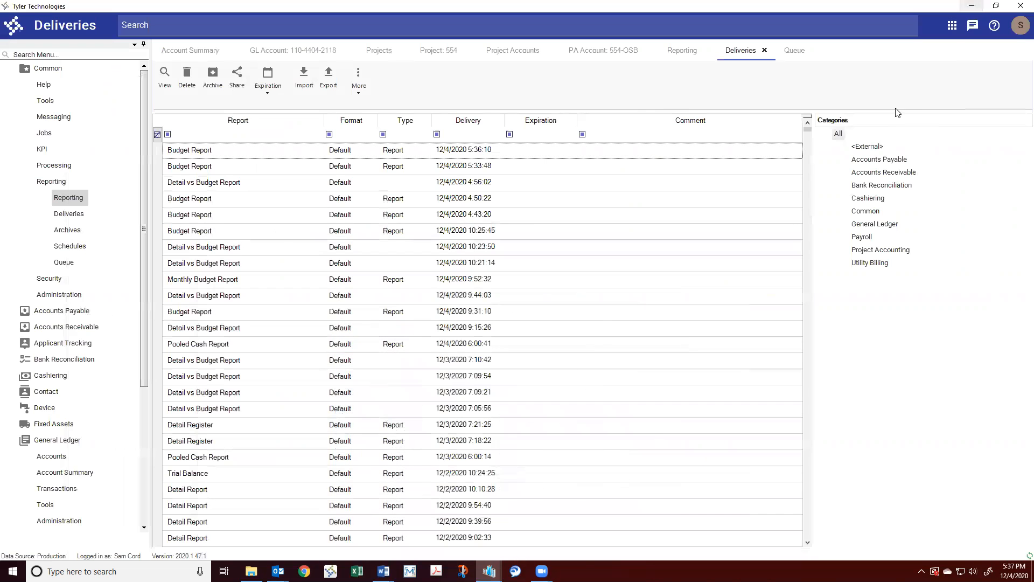
{"action": "left_click", "coordinate": [436, 51]}
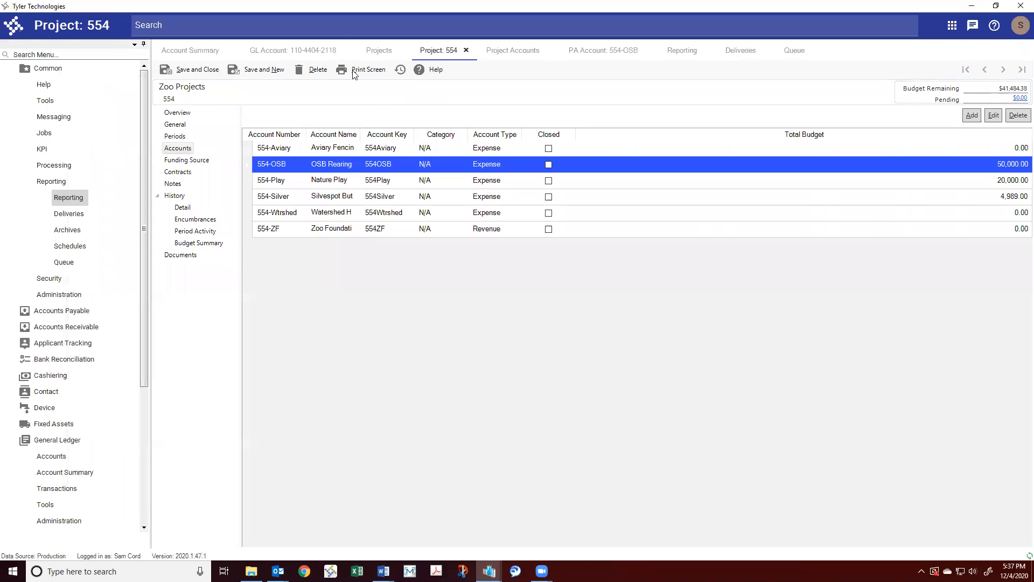
{"action": "left_click", "coordinate": [376, 52]}
{"action": "left_click", "coordinate": [293, 50]}
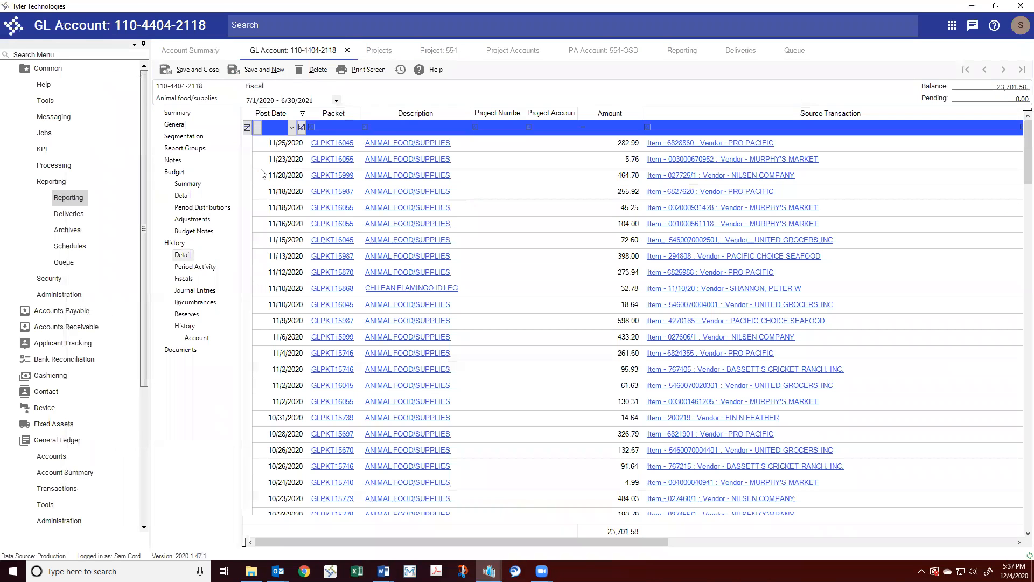
{"action": "right_click", "coordinate": [538, 193]}
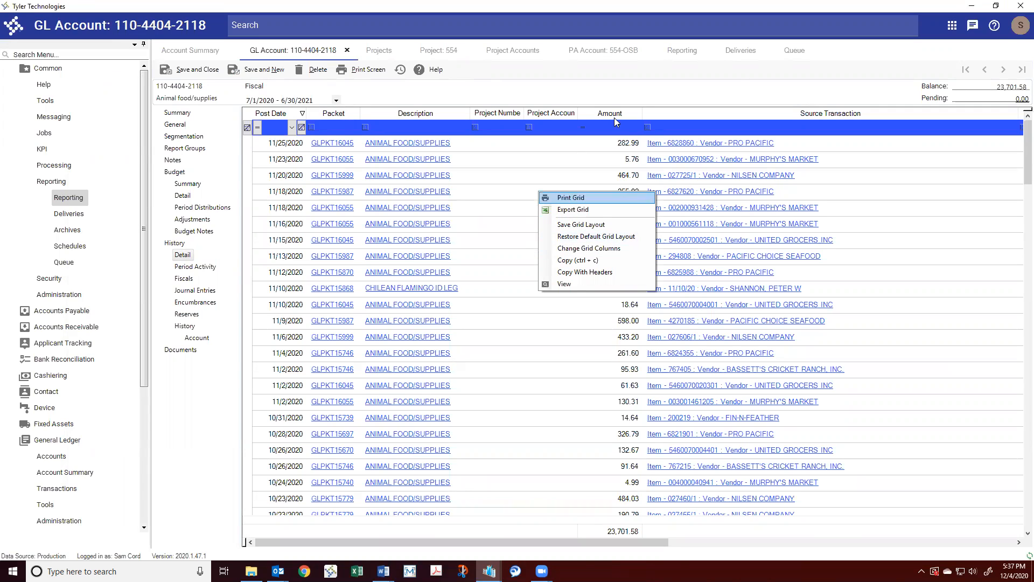
Return to the Budget Report, review its Microsoft Excel export settings, then cancel the export and close the report
{"action": "mouse_move", "coordinate": [489, 571]}
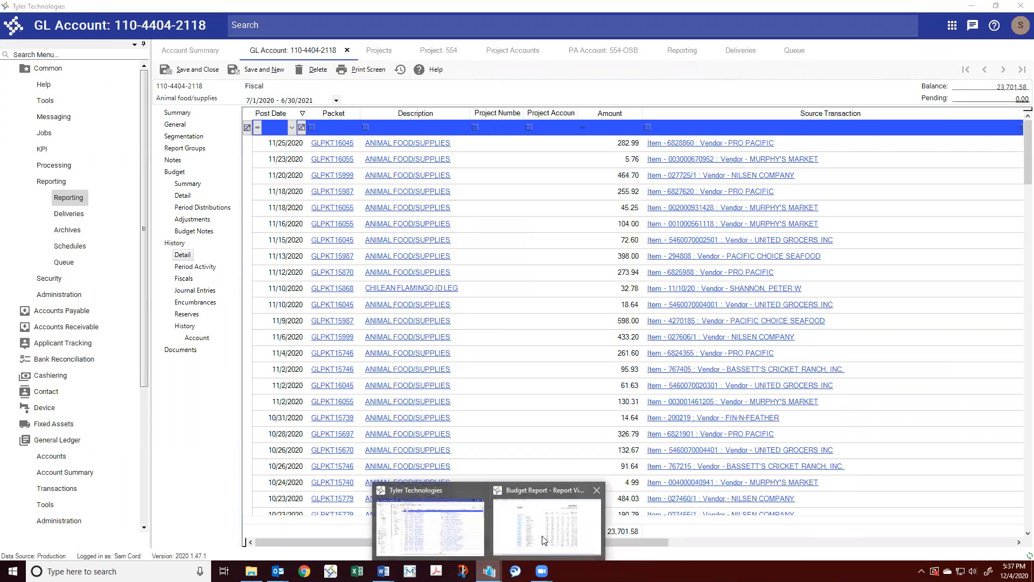
{"action": "left_click", "coordinate": [542, 525]}
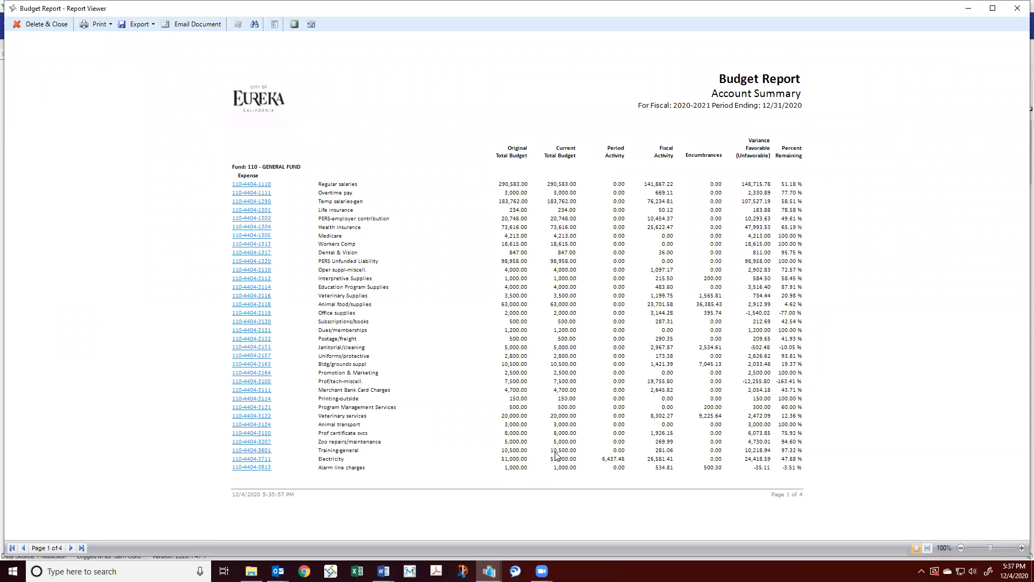
{"action": "left_click", "coordinate": [147, 27]}
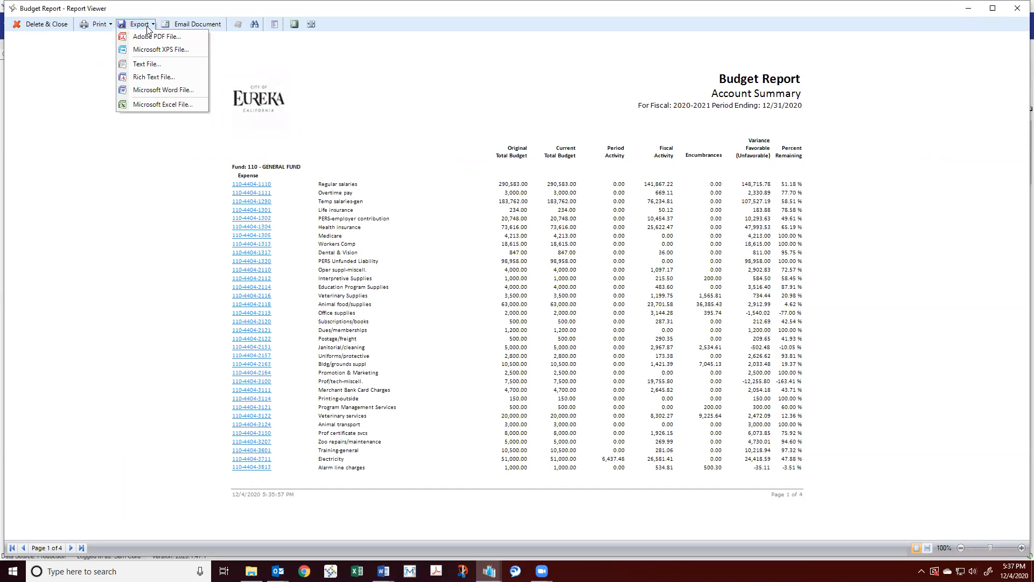
{"action": "left_click", "coordinate": [178, 104]}
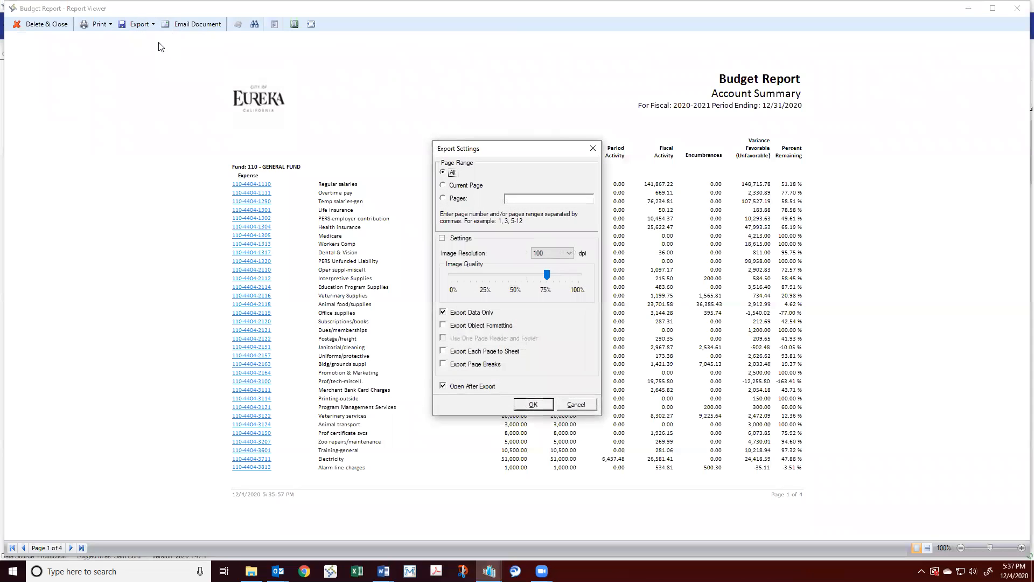
{"action": "key", "text": "Return"}
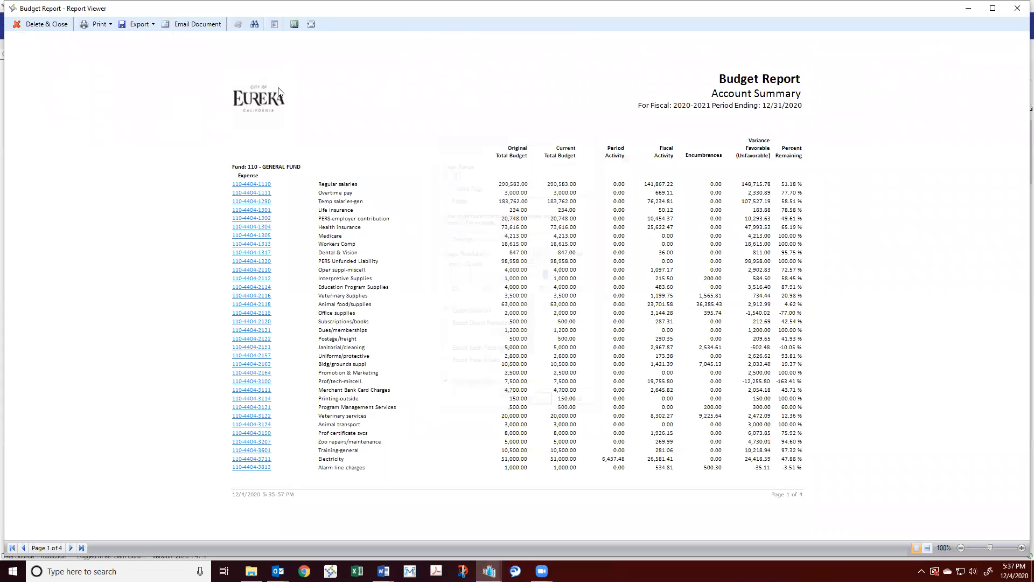
{"action": "left_click", "coordinate": [141, 25]}
{"action": "left_click", "coordinate": [154, 107]}
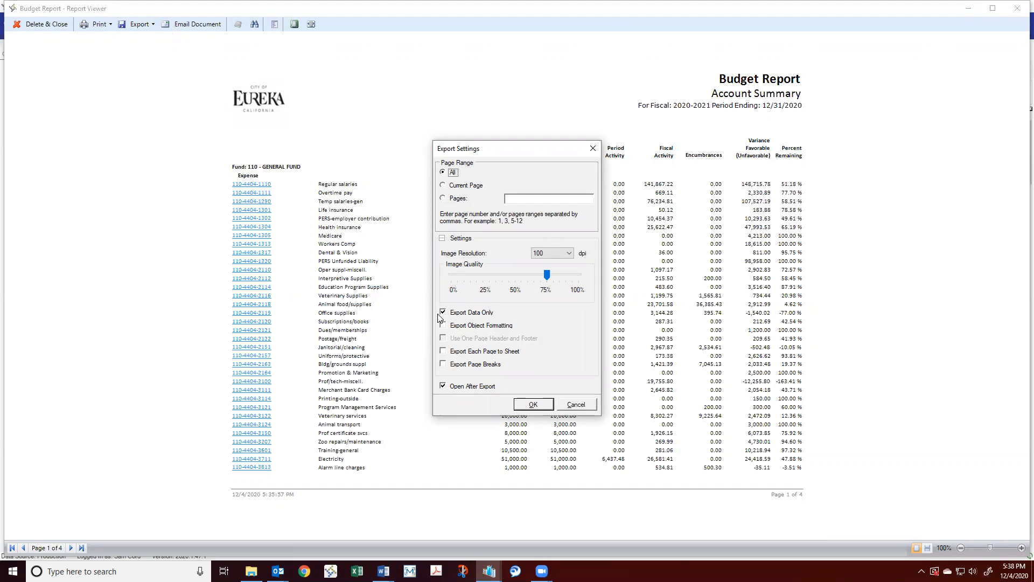
{"action": "left_click", "coordinate": [569, 405]}
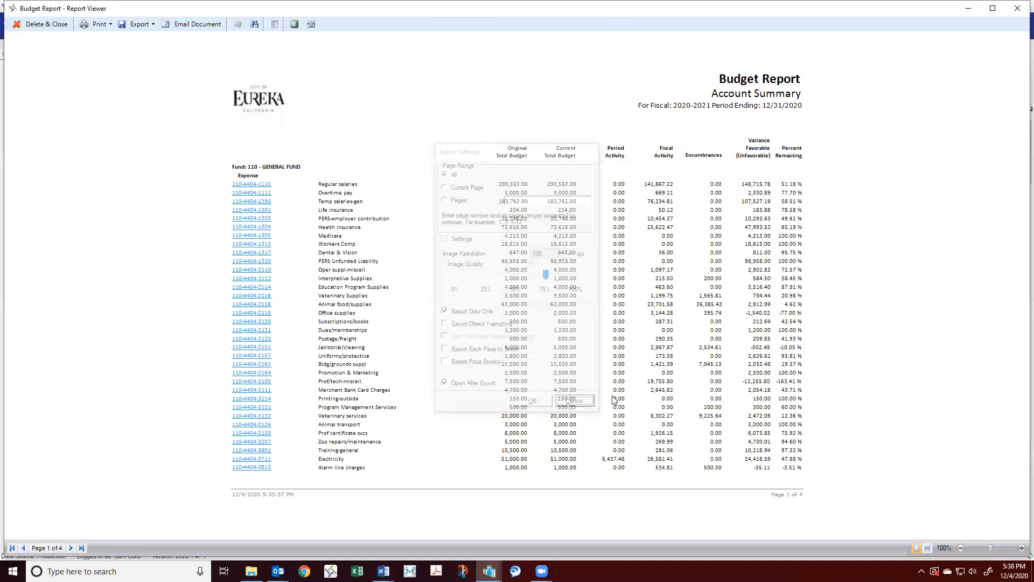
{"action": "left_click", "coordinate": [1018, 8]}
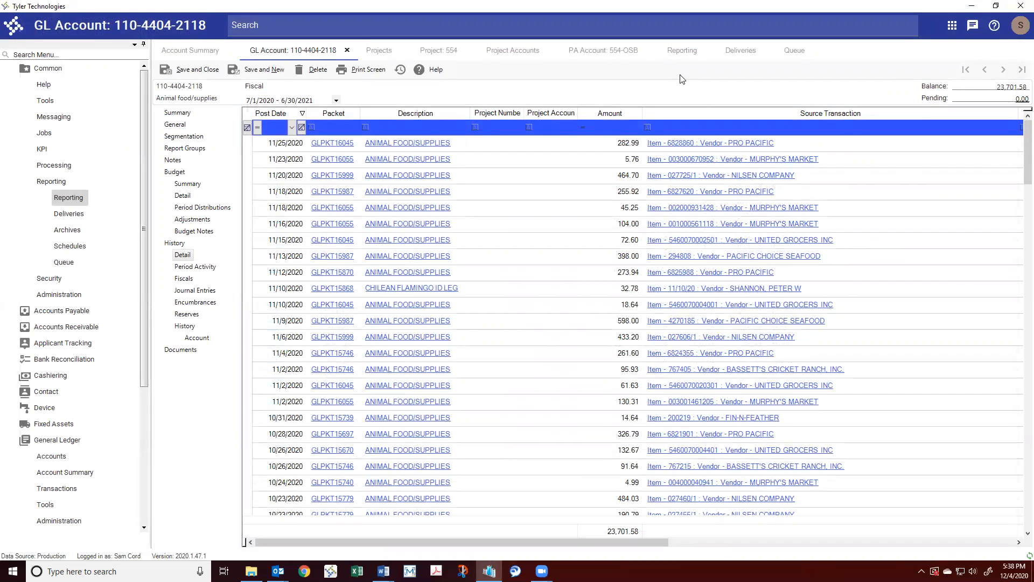
Filter the General Ledger report list by report name with "det"
{"action": "left_click", "coordinate": [684, 50]}
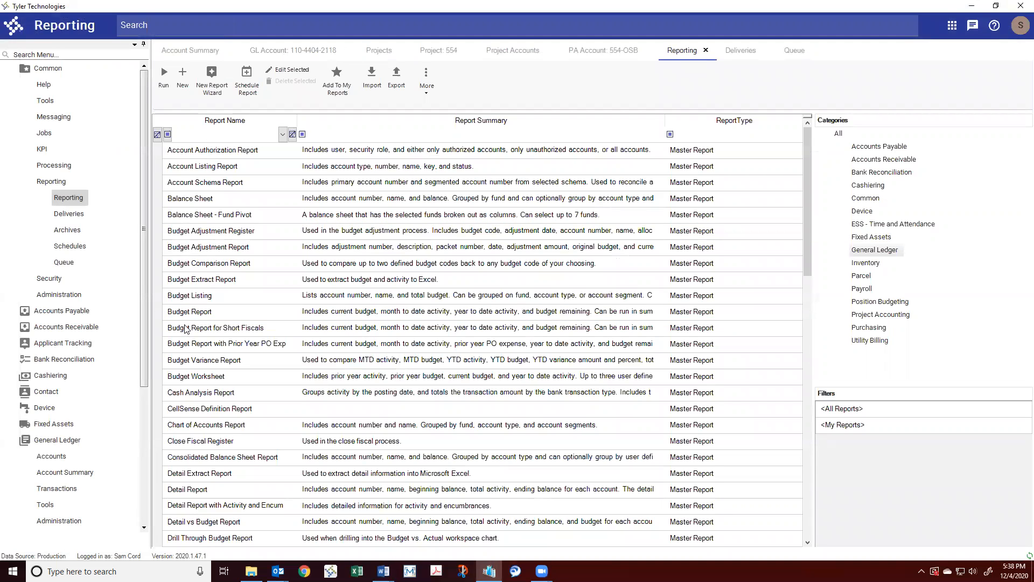
{"action": "left_click", "coordinate": [202, 524]}
{"action": "left_click", "coordinate": [218, 135]}
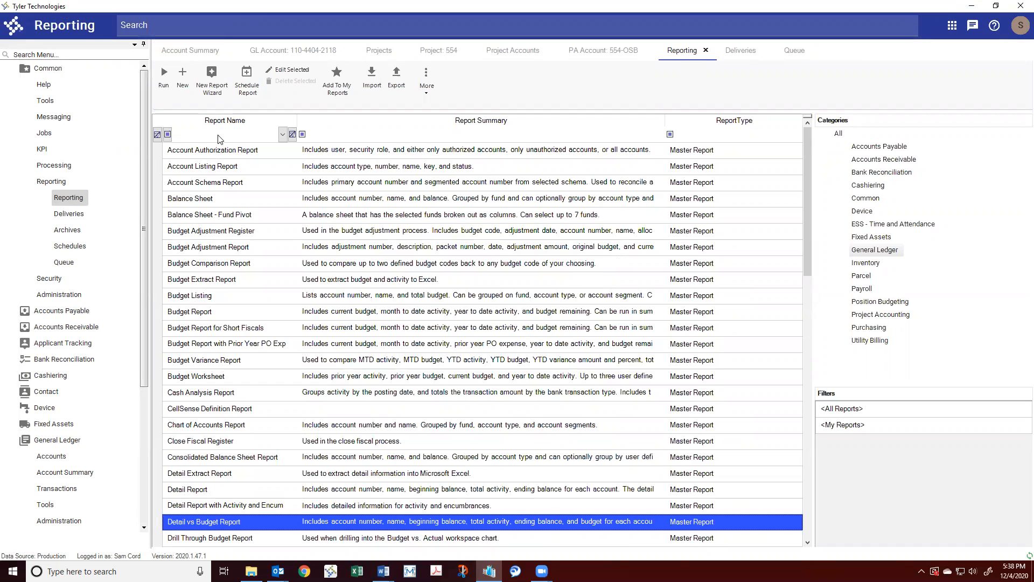
{"action": "type", "text": "det"}
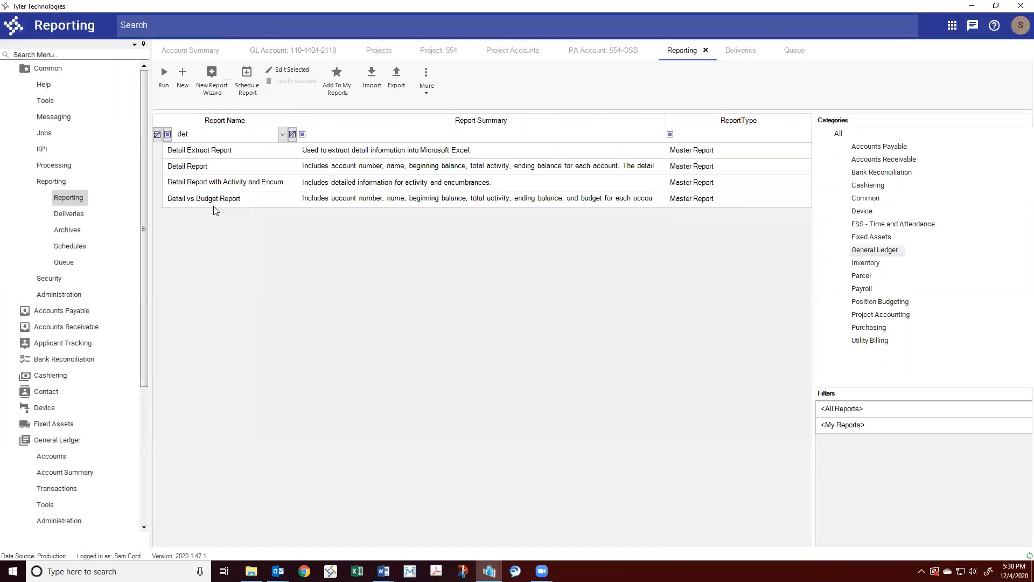
Open the Detail vs Budget Report's criteria and set its date range from 07/01/2020 to 12/04/2020
{"action": "left_click", "coordinate": [213, 200]}
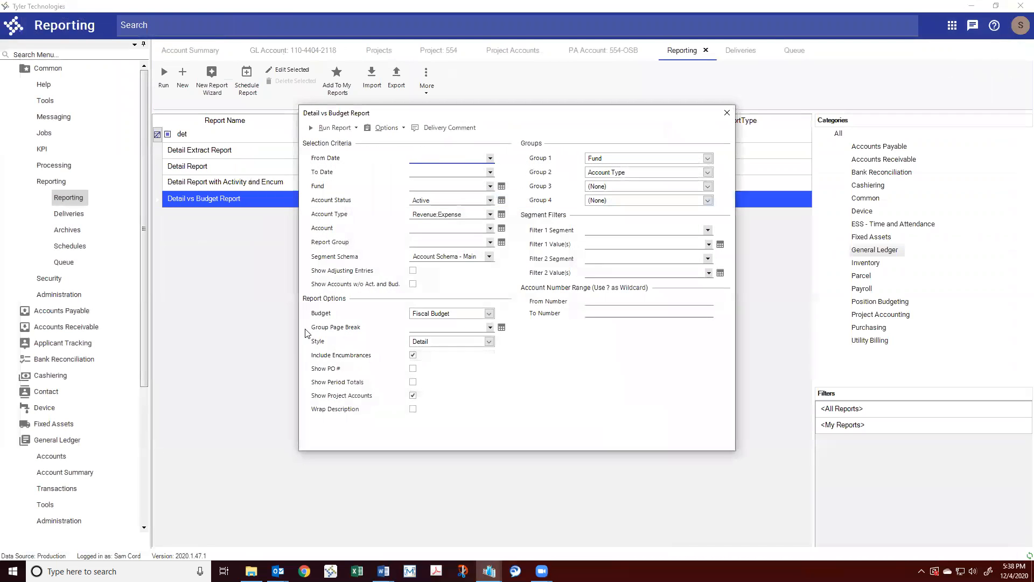
{"action": "left_click", "coordinate": [491, 158]}
{"action": "left_click", "coordinate": [415, 171]}
{"action": "left_click", "coordinate": [415, 171]}
{"action": "left_click", "coordinate": [415, 171]}
{"action": "left_click", "coordinate": [415, 171]}
{"action": "left_click", "coordinate": [415, 171]}
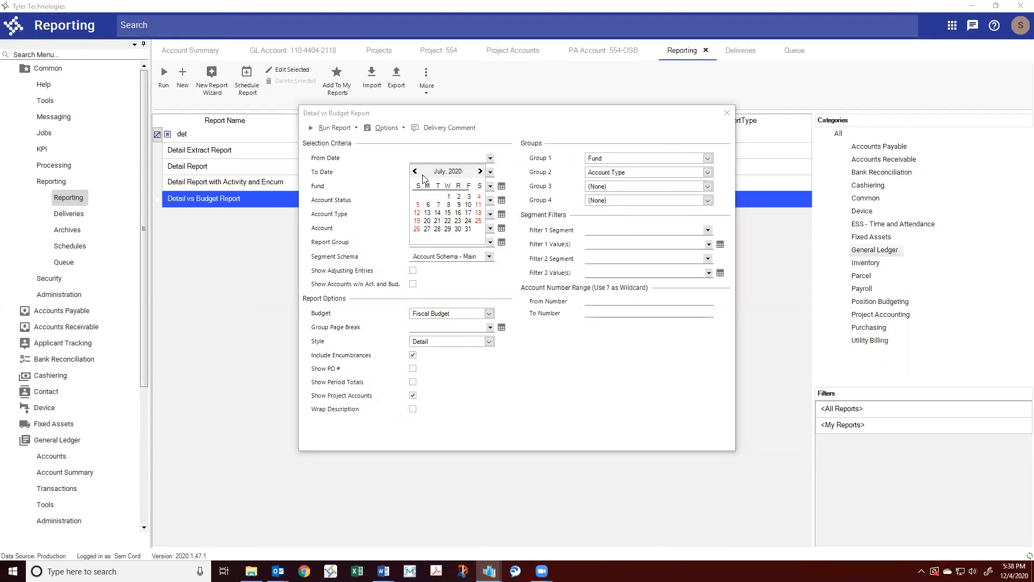
{"action": "left_click", "coordinate": [449, 197]}
{"action": "left_click", "coordinate": [490, 173]}
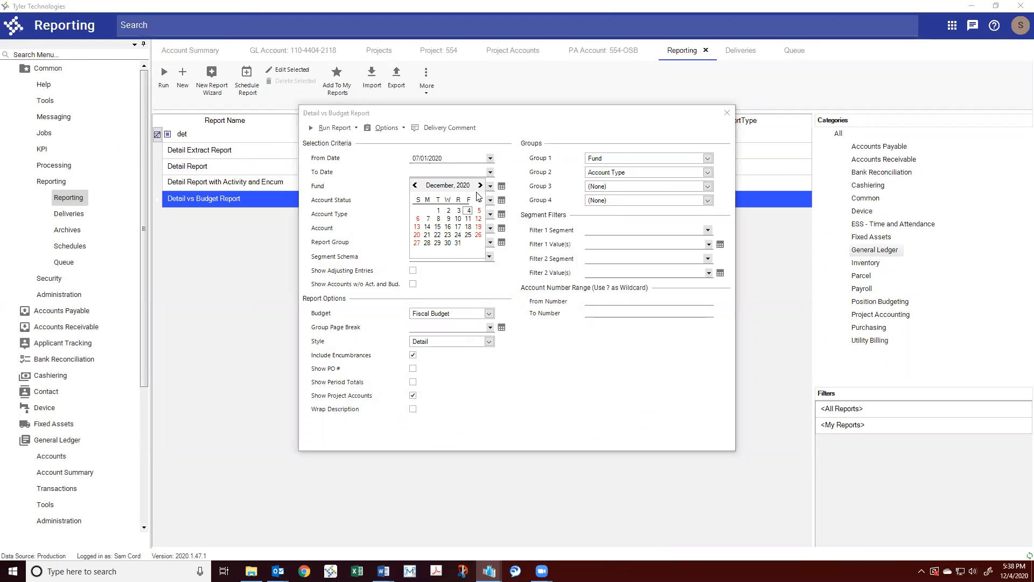
{"action": "left_click", "coordinate": [475, 211]}
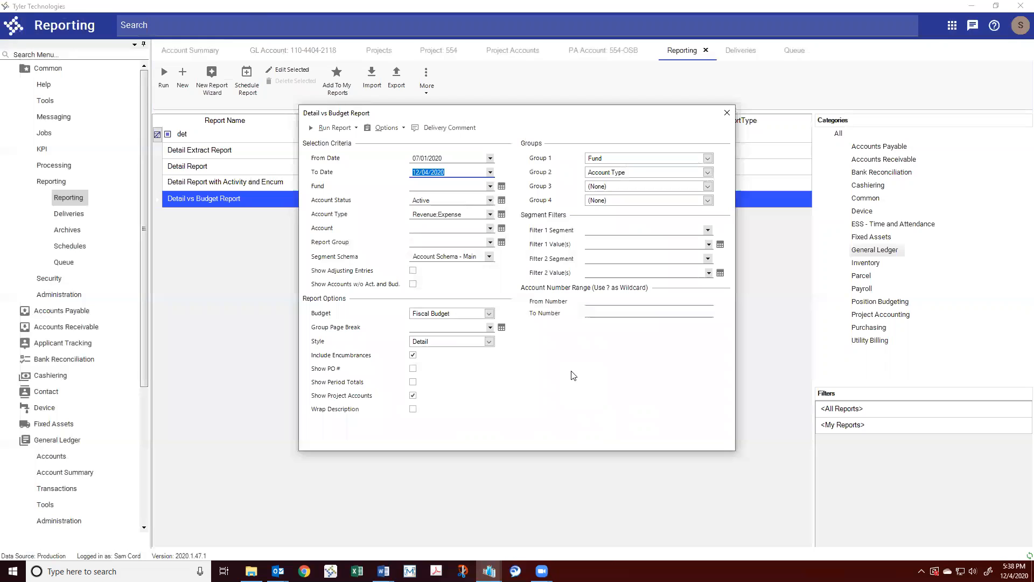
Limit the report to Expense accounts and filter the Department segment to 4404
{"action": "left_click", "coordinate": [490, 214]}
{"action": "left_click", "coordinate": [416, 258]}
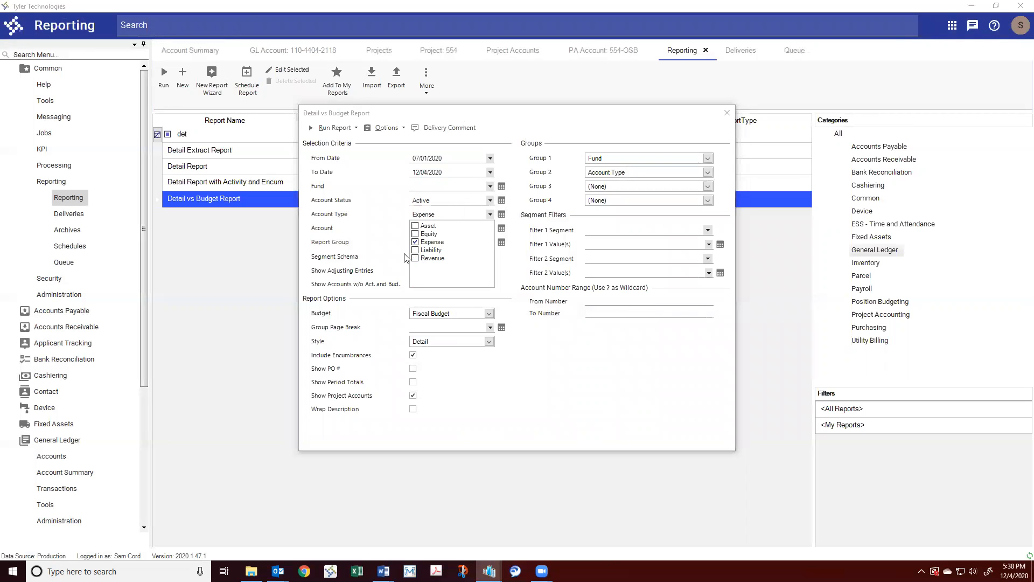
{"action": "left_click", "coordinate": [364, 242]}
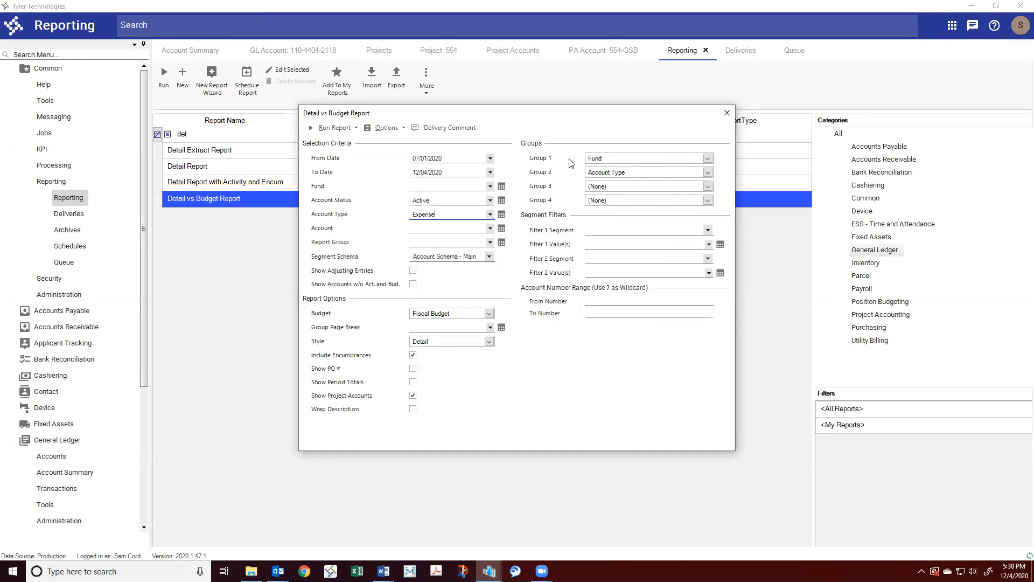
{"action": "left_click", "coordinate": [708, 231]}
{"action": "left_click", "coordinate": [611, 264]}
{"action": "left_click", "coordinate": [613, 242]}
{"action": "type", "text": "4404"}
Set the report style to Detail & Summary and run the report
{"action": "left_click", "coordinate": [482, 342]}
{"action": "left_click", "coordinate": [459, 359]}
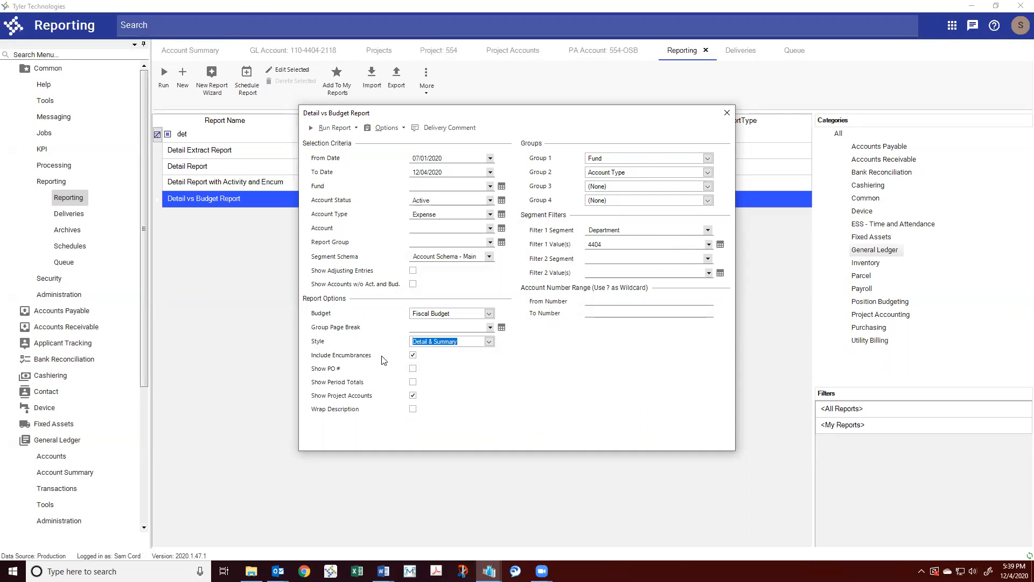
{"action": "left_click", "coordinate": [312, 128]}
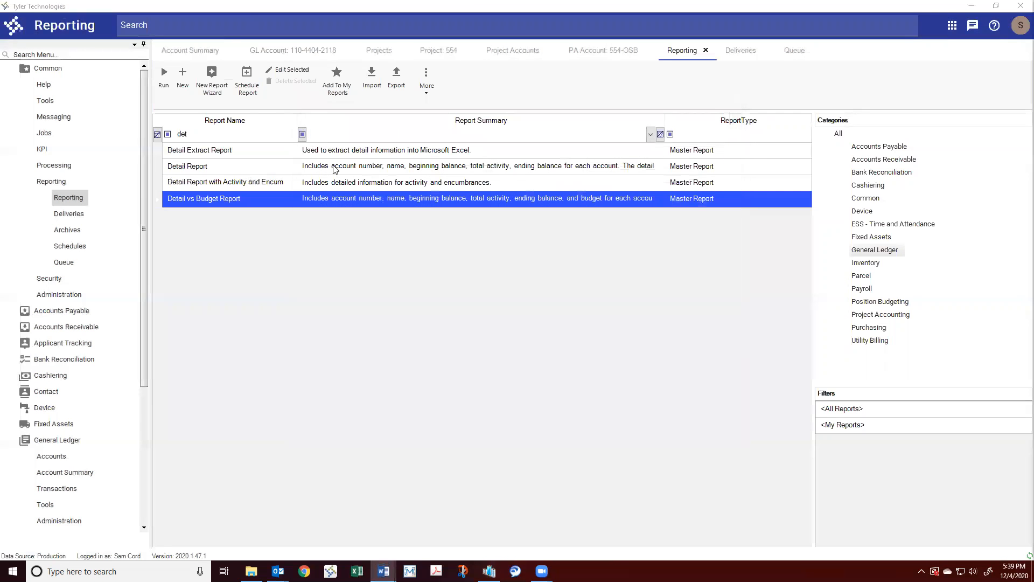
Open the newest Detail vs Budget Report from the deliveries and examine its account detail and account summary pages
{"action": "left_click", "coordinate": [741, 50]}
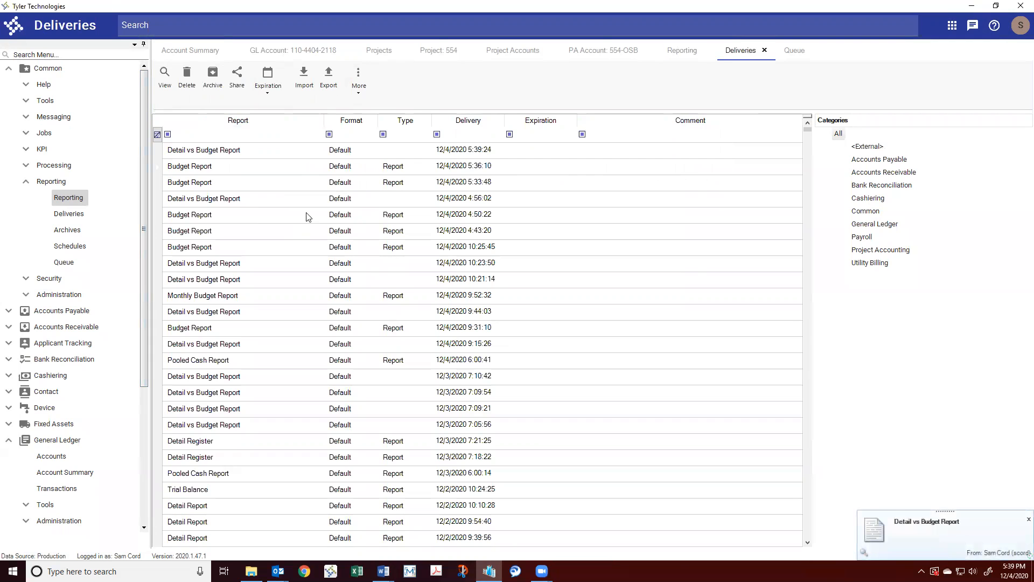
{"action": "double_click", "coordinate": [281, 150]}
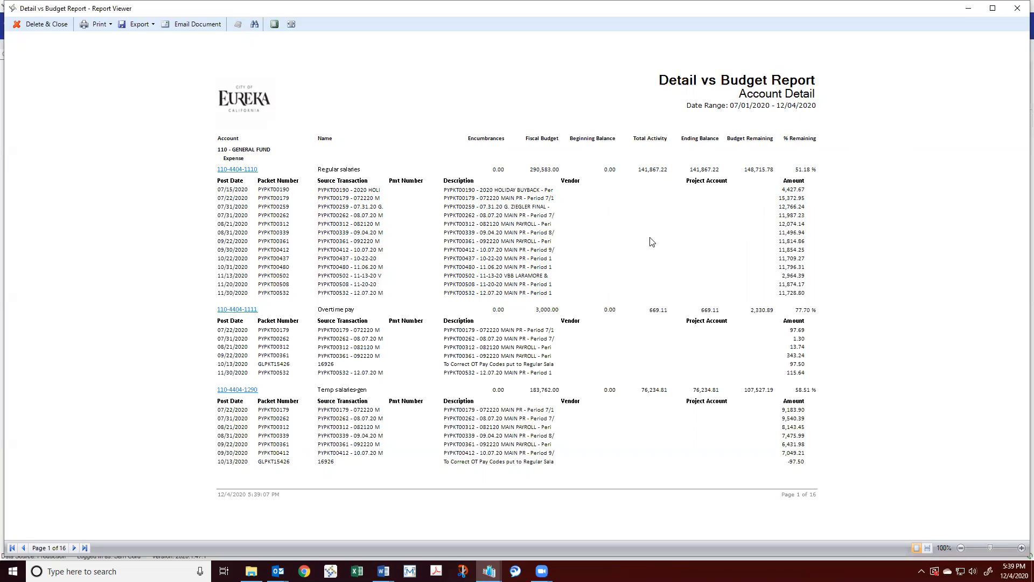
{"action": "scroll", "coordinate": [653, 241], "scroll_direction": "down", "scroll_amount": 9}
{"action": "scroll", "coordinate": [656, 245], "scroll_direction": "up", "scroll_amount": 3}
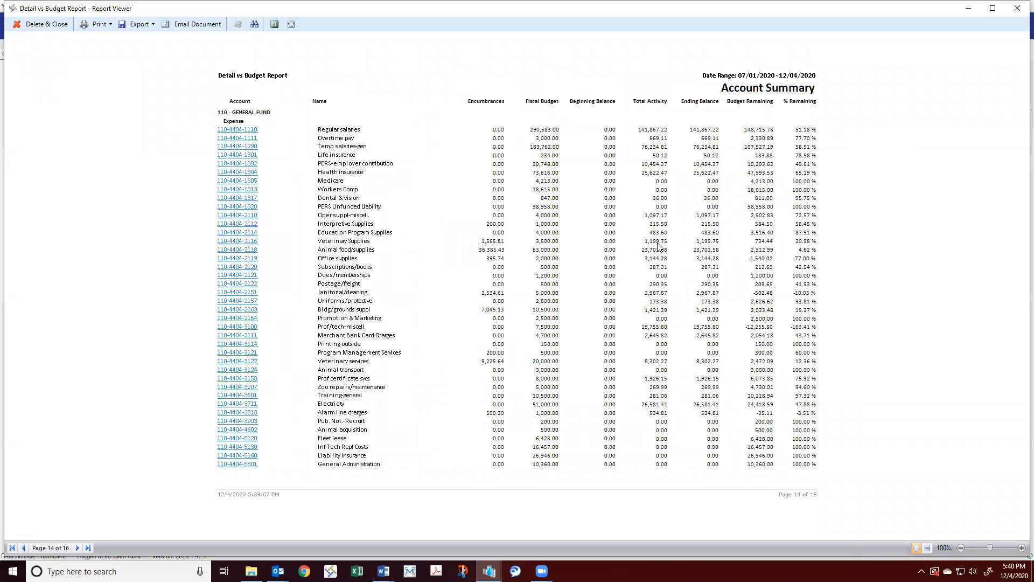
{"action": "scroll", "coordinate": [659, 248], "scroll_direction": "down", "scroll_amount": 3}
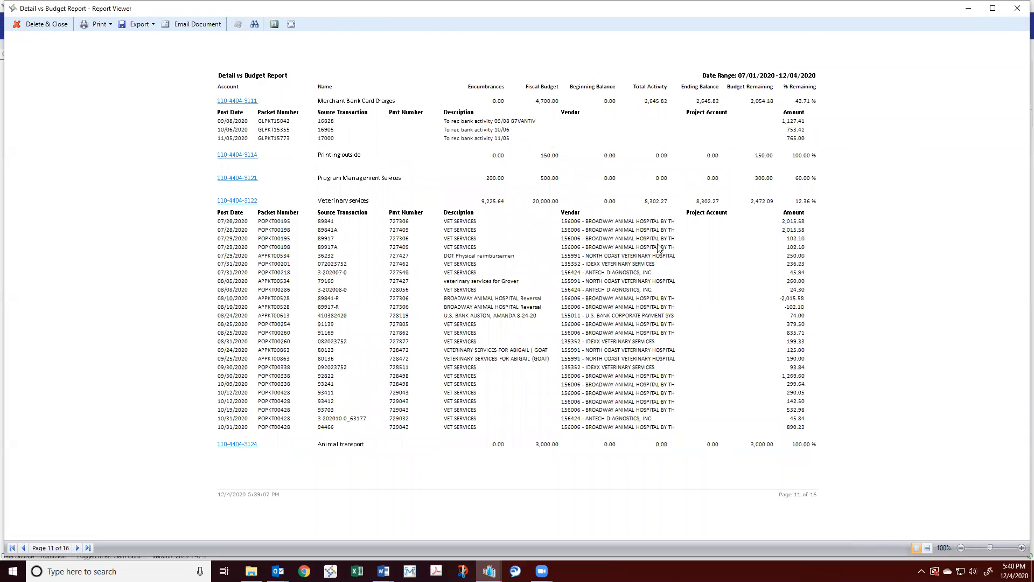
{"action": "scroll", "coordinate": [659, 248], "scroll_direction": "up", "scroll_amount": 10}
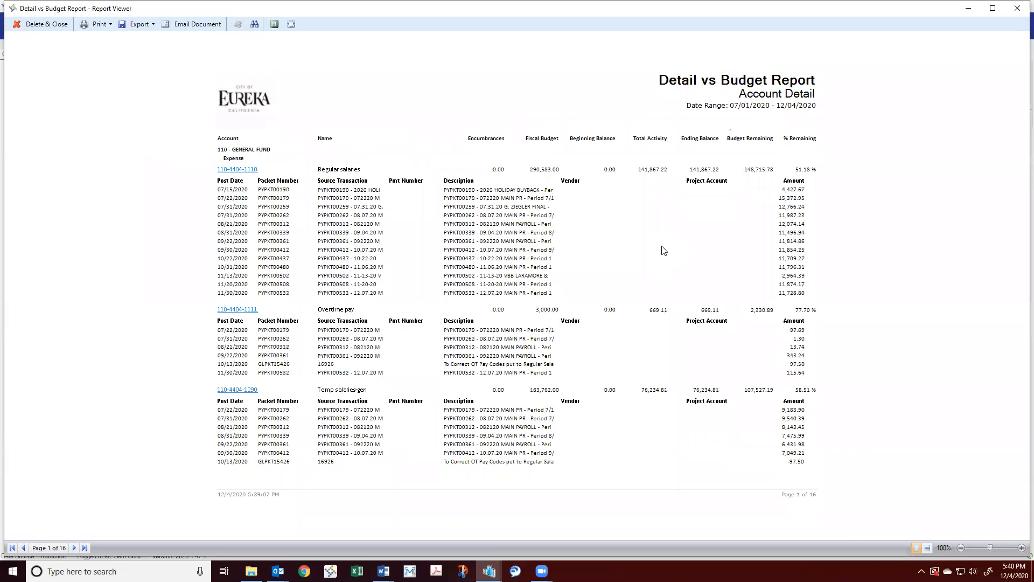